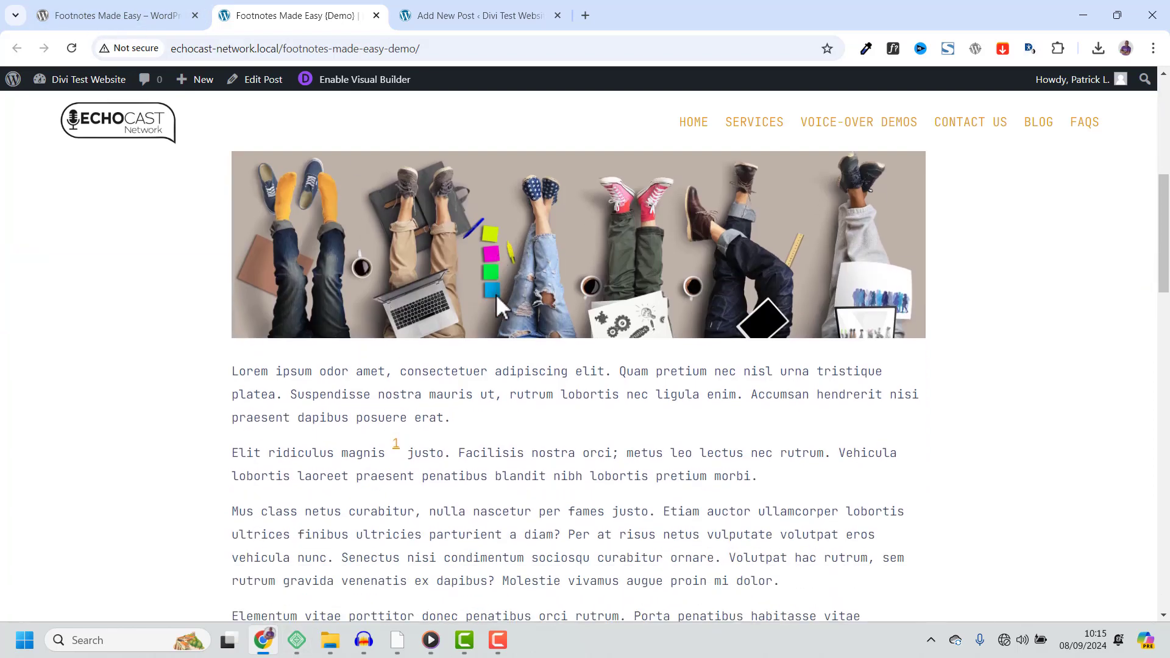
scroll(496, 293, down, 3)
scroll(442, 292, down, 2)
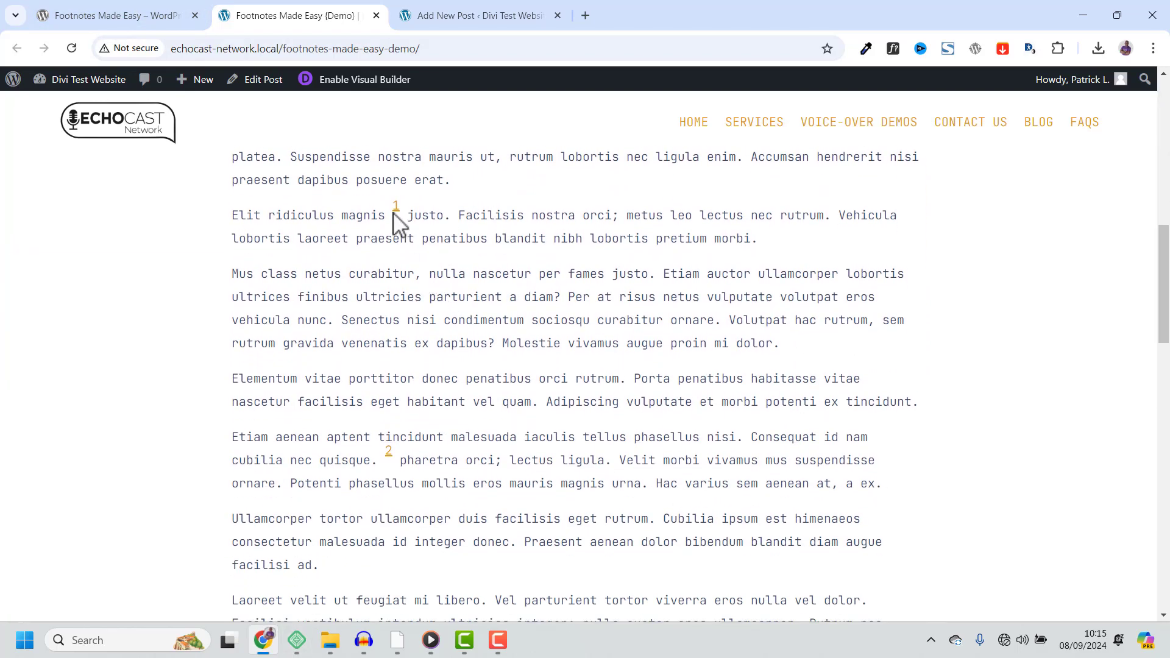
scroll(448, 274, down, 5)
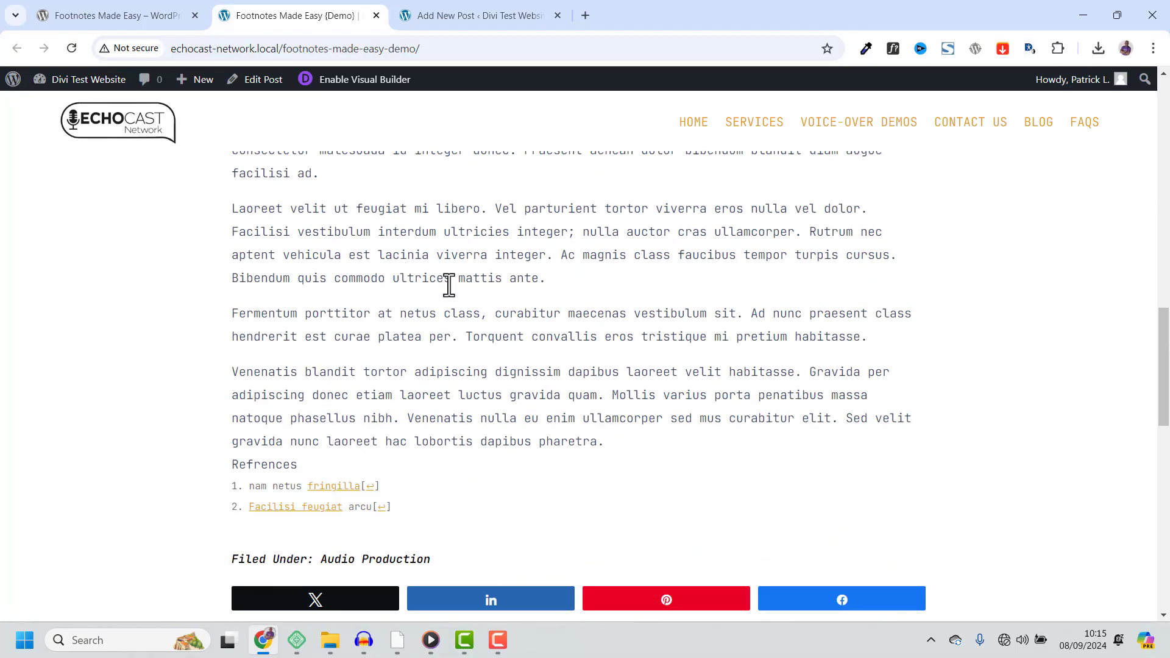
scroll(448, 275, down, 5)
scroll(414, 278, down, 2)
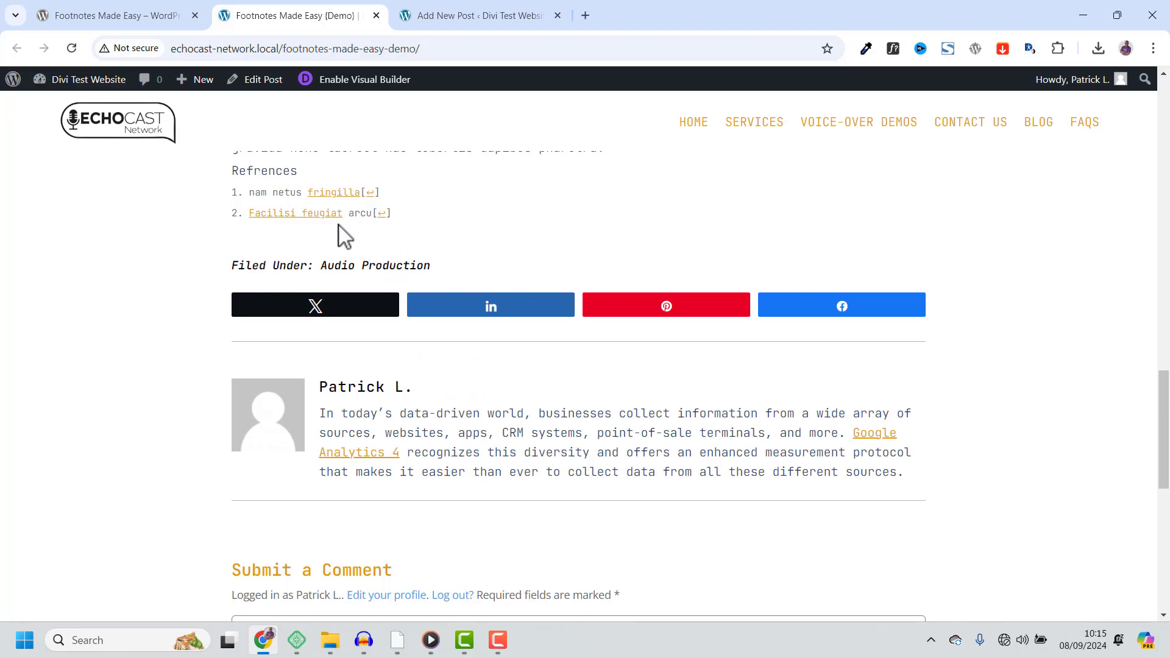
scroll(508, 229, up, 5)
scroll(512, 228, up, 5)
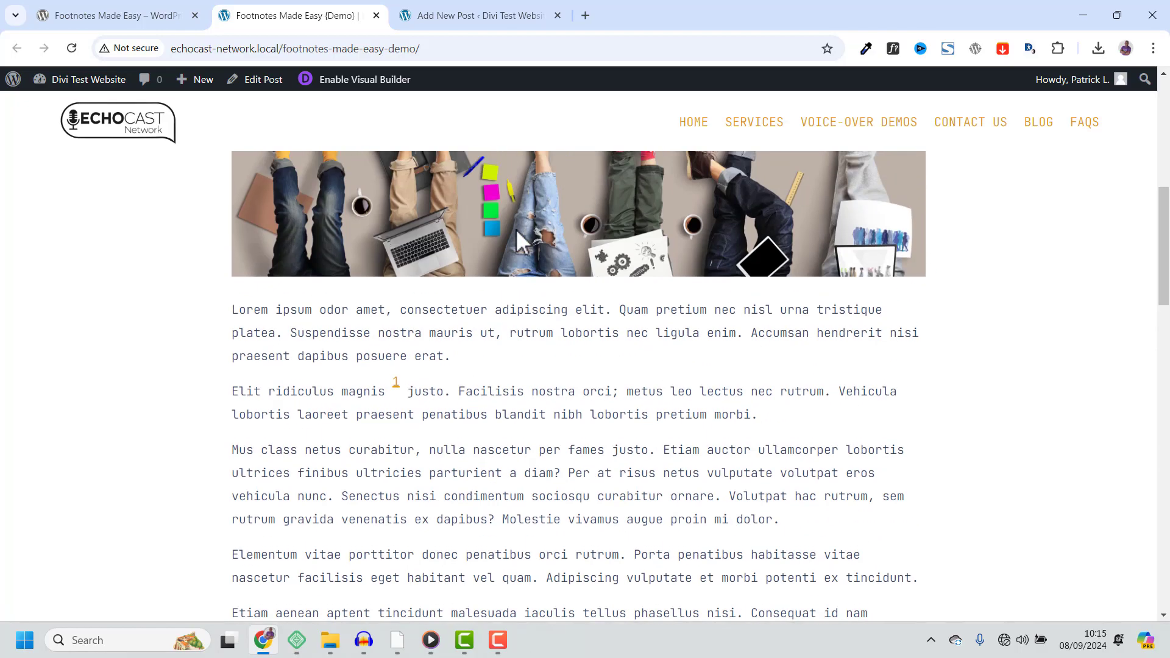
scroll(535, 242, up, 3)
scroll(535, 242, up, 3)
scroll(919, 404, down, 4)
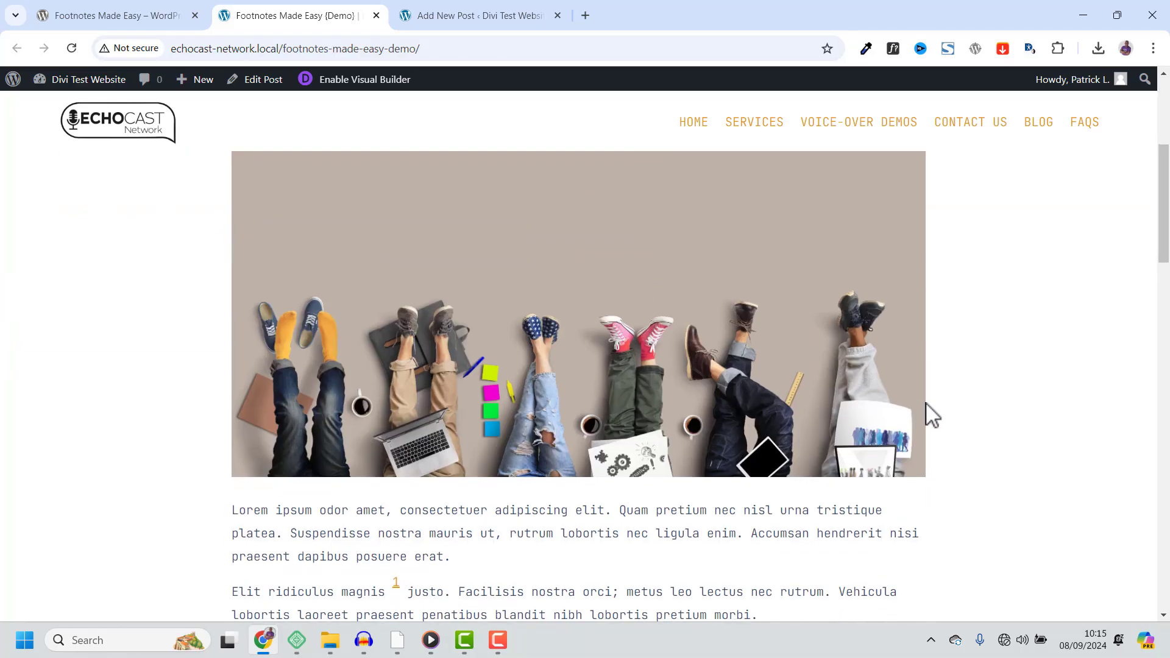
scroll(905, 403, down, 3)
scroll(549, 366, down, 3)
scroll(480, 343, down, 2)
scroll(481, 344, down, 3)
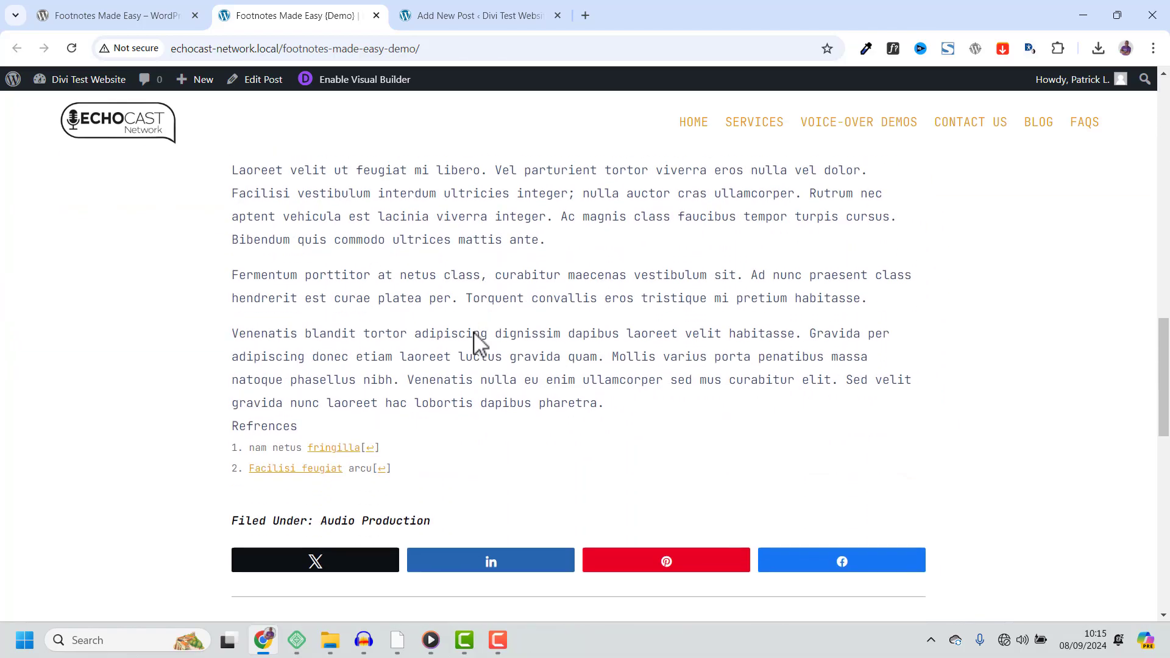
scroll(476, 344, down, 1)
Step: Jump back to a footnote's citation, then bring up the Footnotes Made Easy plugin page
click(372, 421)
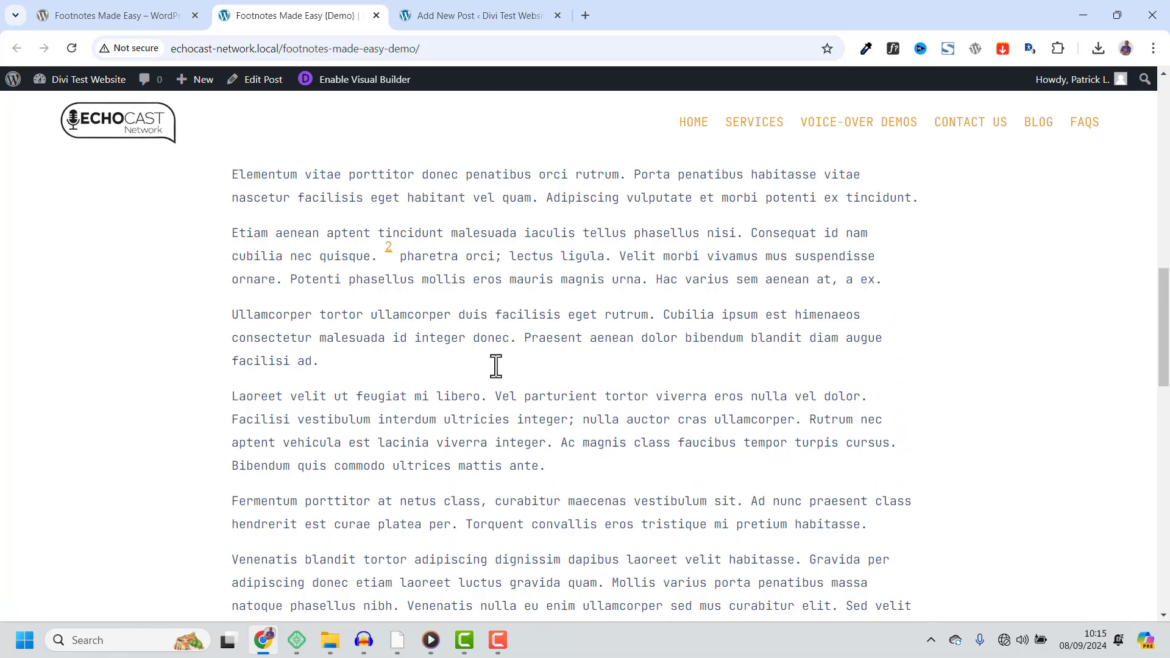
scroll(394, 357, down, 2)
scroll(384, 356, down, 8)
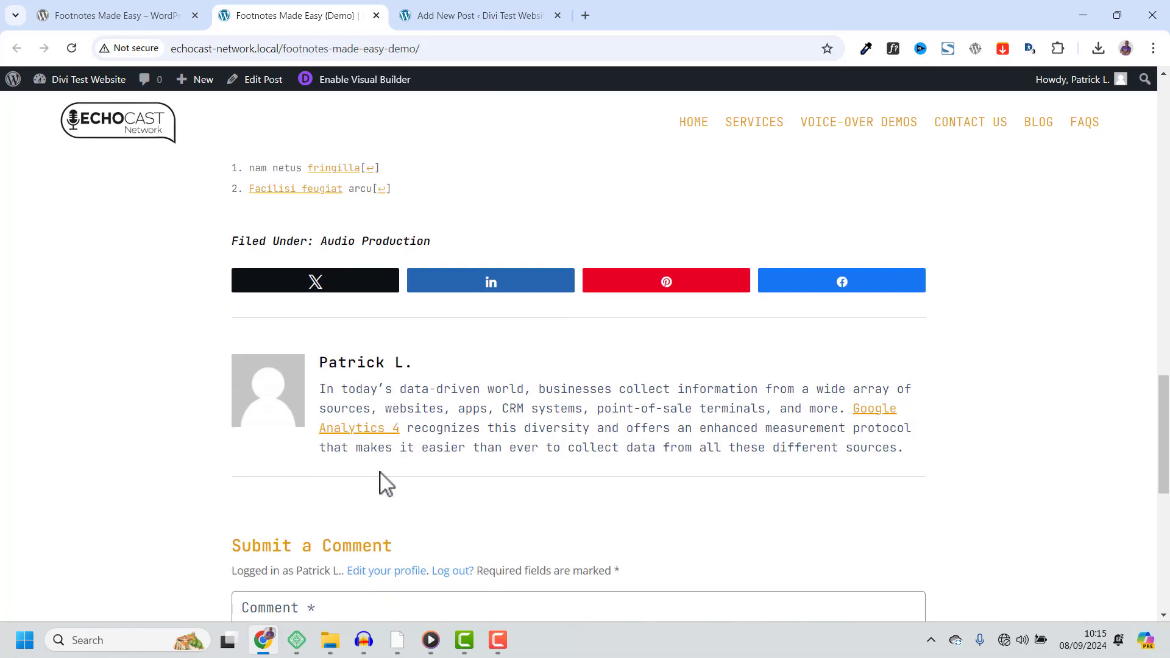
scroll(366, 274, down, 2)
scroll(381, 174, up, 1)
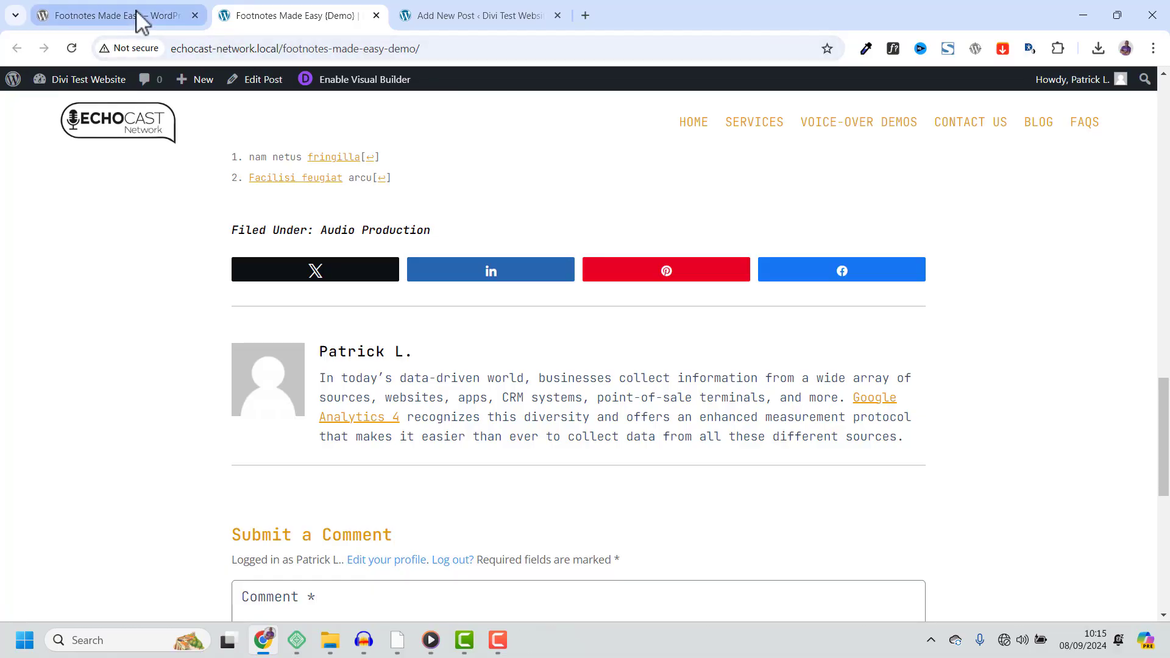
click(116, 15)
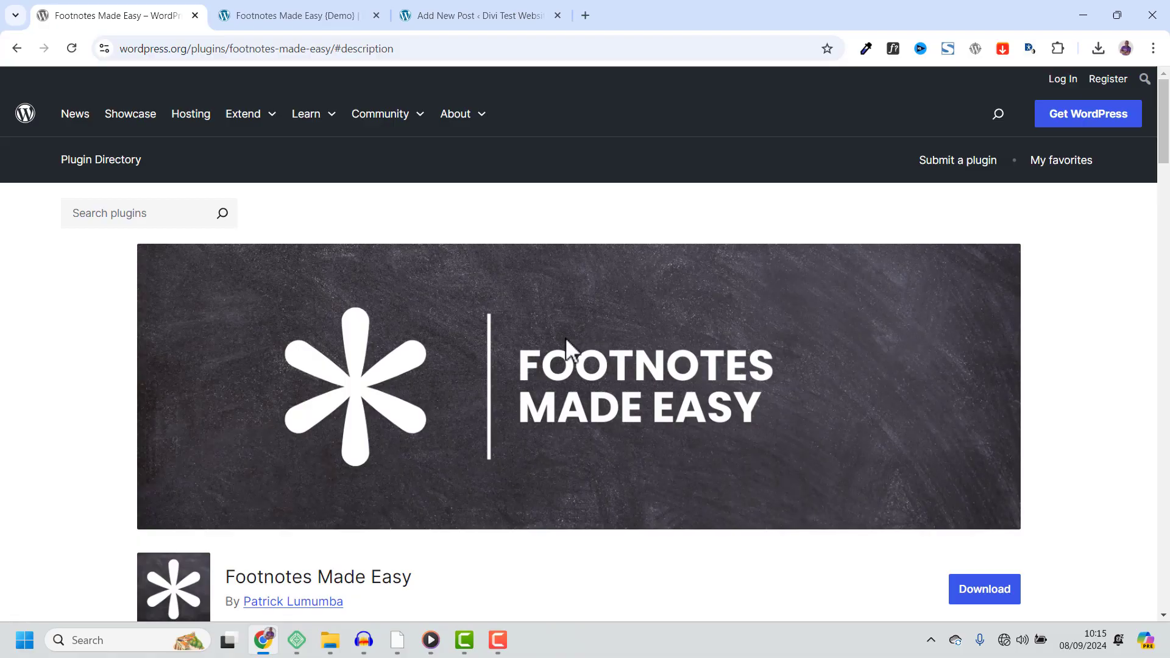
scroll(568, 350, down, 1)
scroll(585, 325, down, 2)
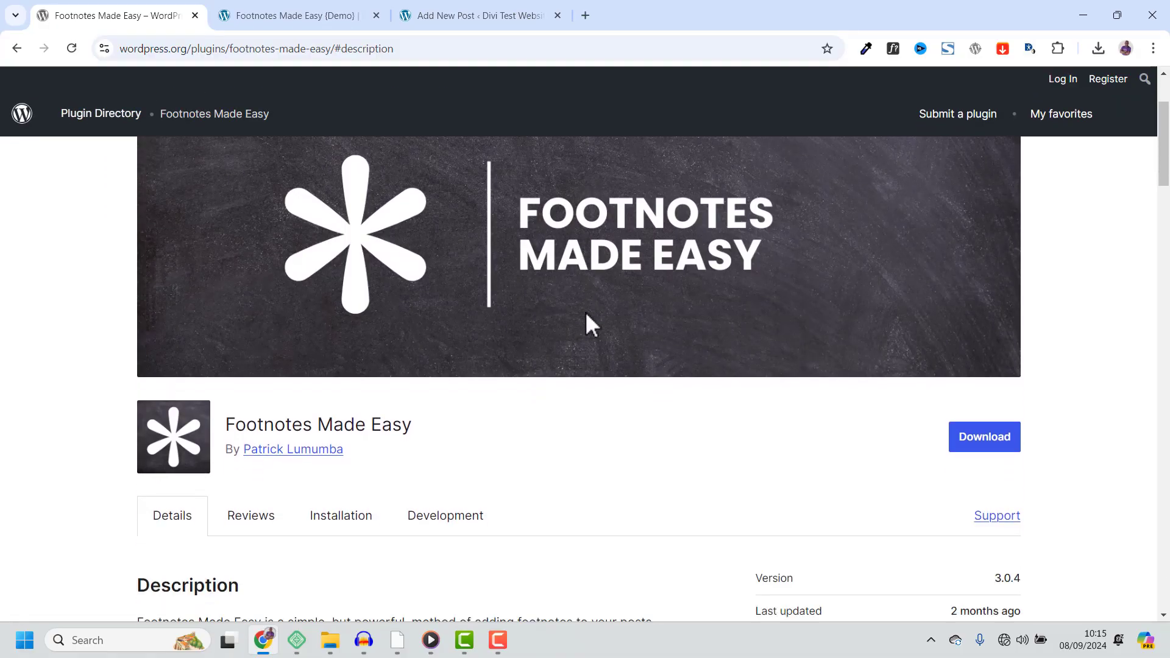
scroll(586, 319, down, 2)
scroll(585, 320, down, 2)
scroll(339, 368, down, 1)
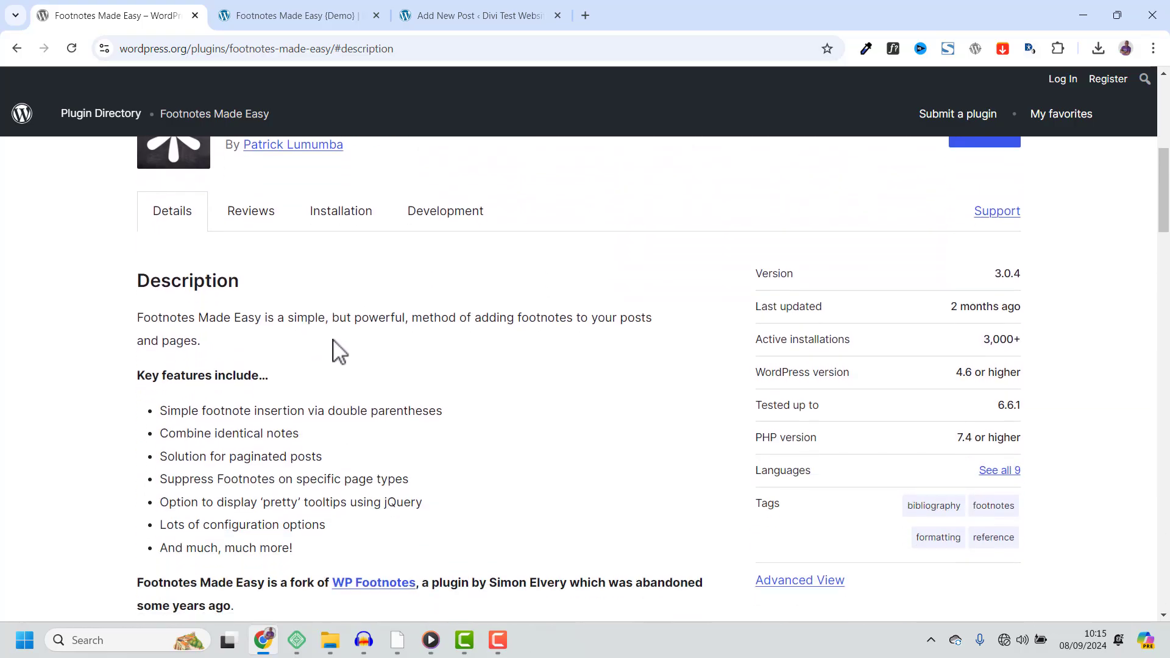
scroll(530, 317, down, 1)
scroll(265, 325, down, 1)
scroll(266, 324, down, 2)
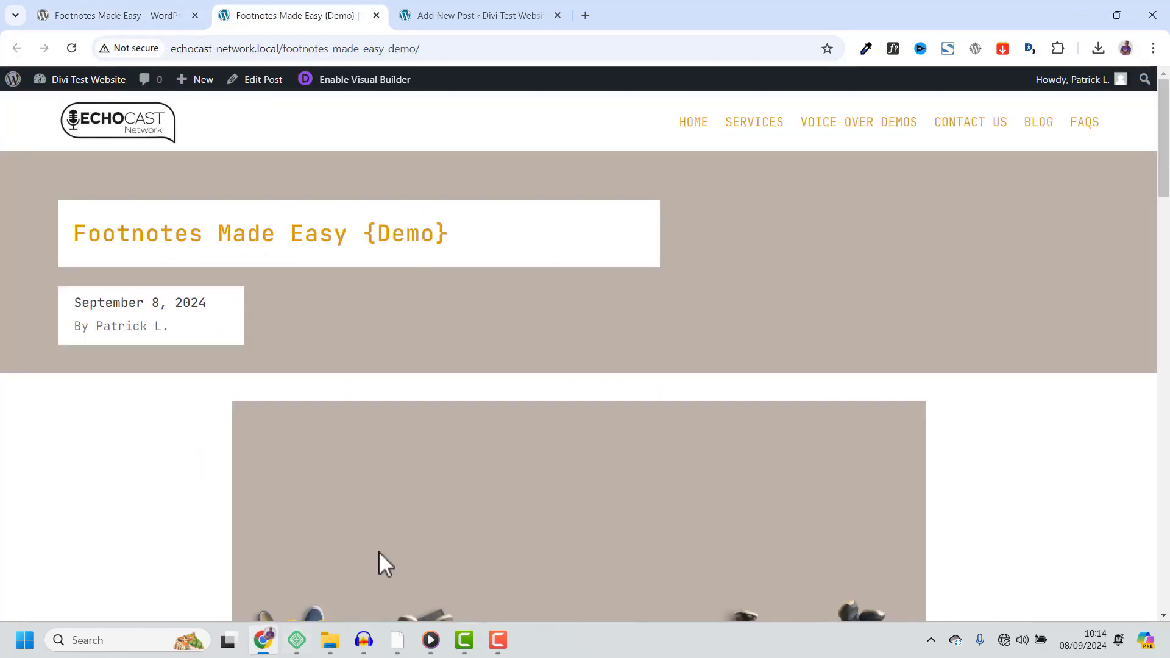
scroll(494, 306, down, 2)
scroll(495, 306, down, 2)
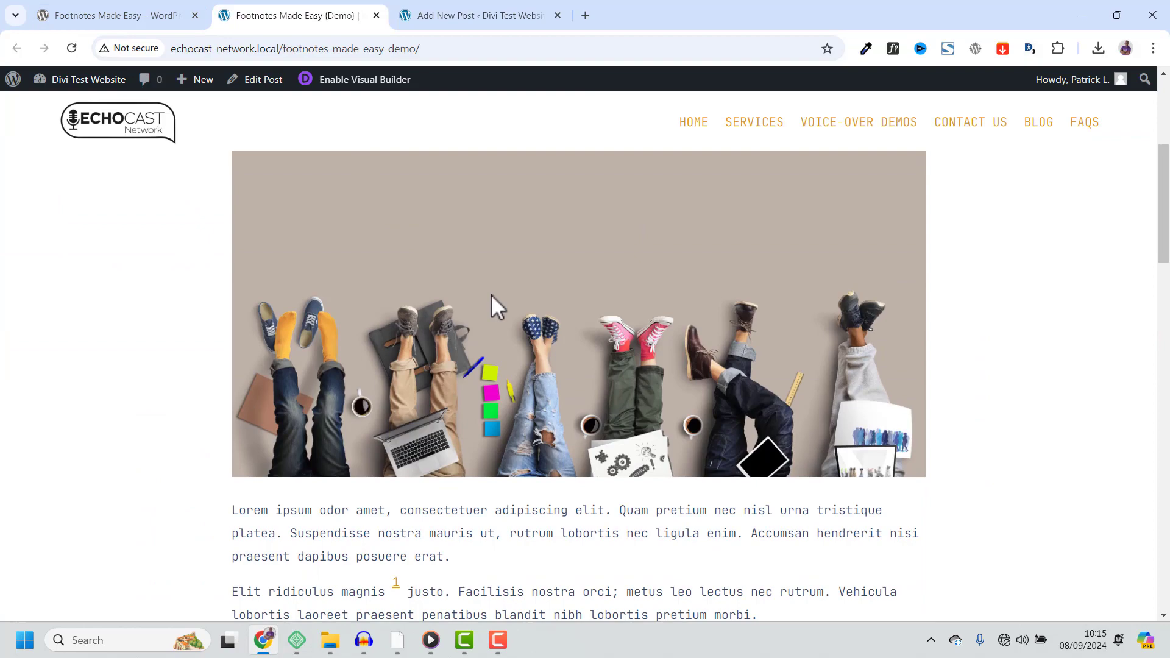
scroll(491, 295, down, 2)
scroll(496, 293, down, 2)
scroll(496, 294, down, 1)
scroll(440, 293, down, 1)
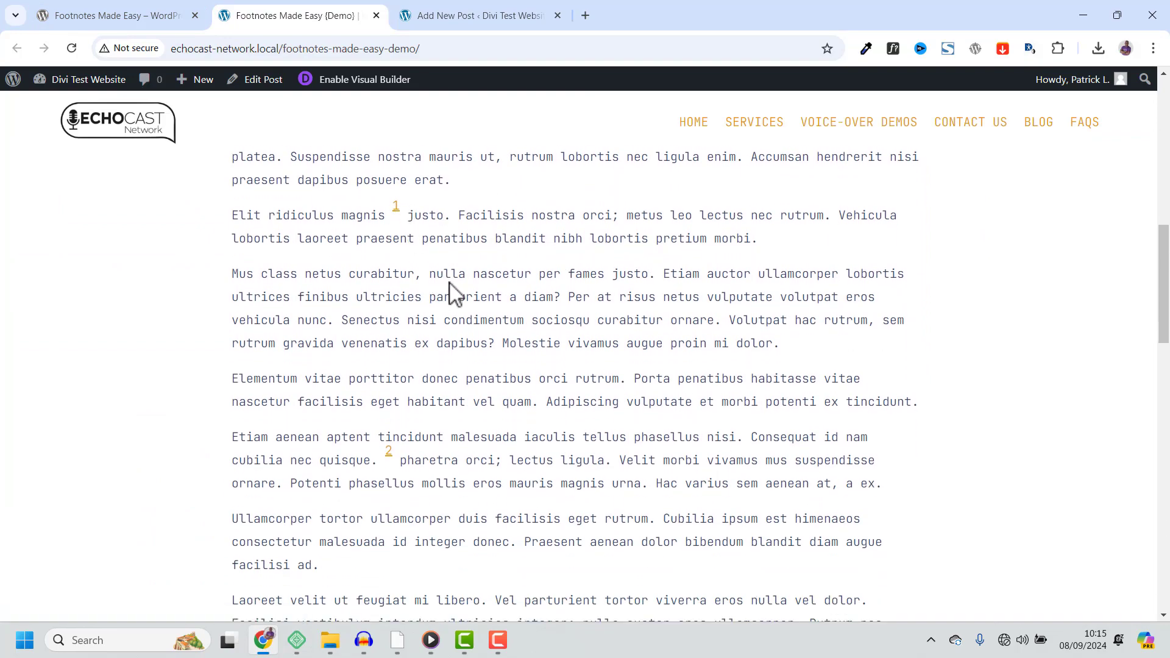
scroll(448, 292, down, 5)
scroll(448, 293, down, 3)
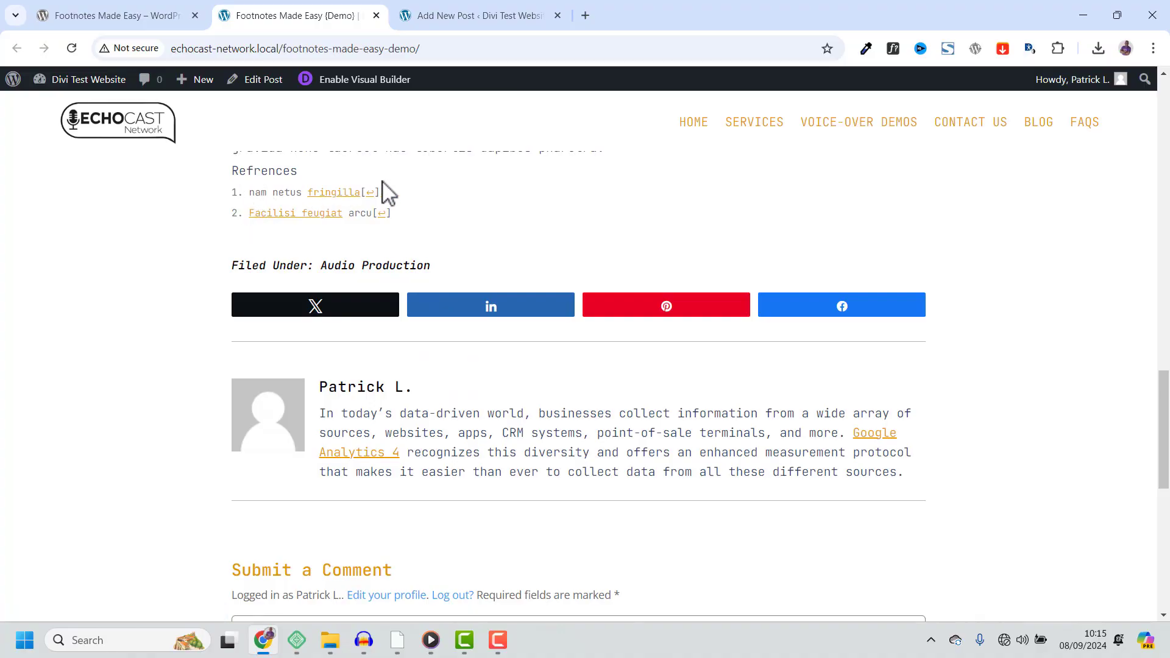
scroll(512, 228, up, 2)
scroll(512, 229, up, 6)
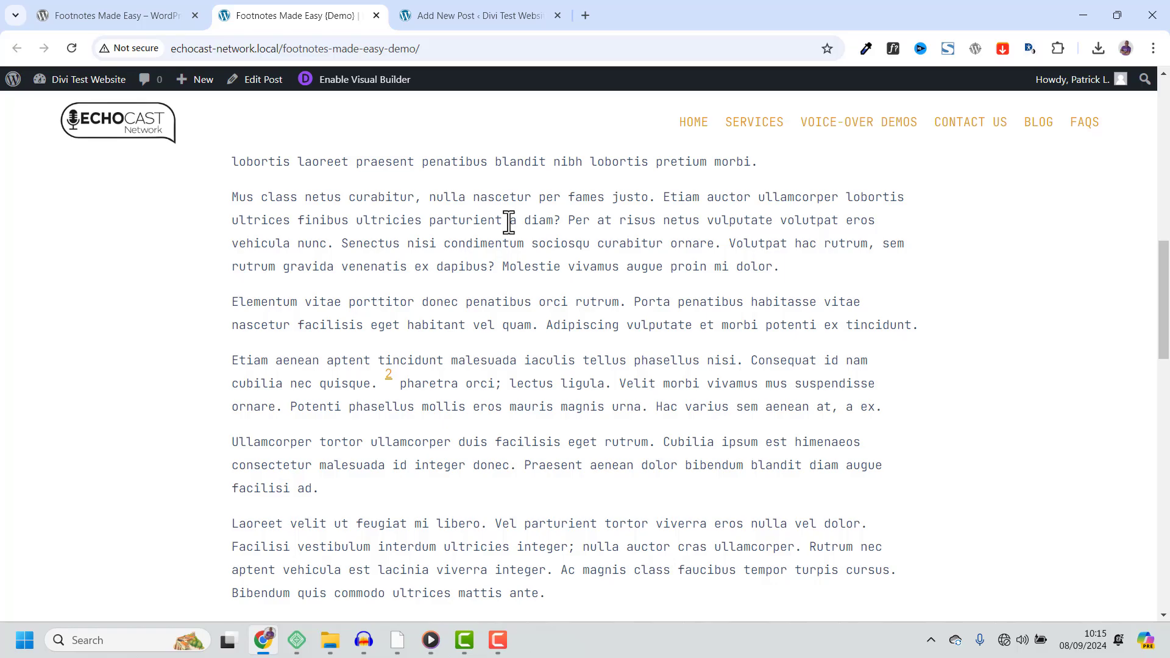
scroll(517, 230, up, 6)
scroll(535, 243, up, 4)
scroll(534, 242, up, 2)
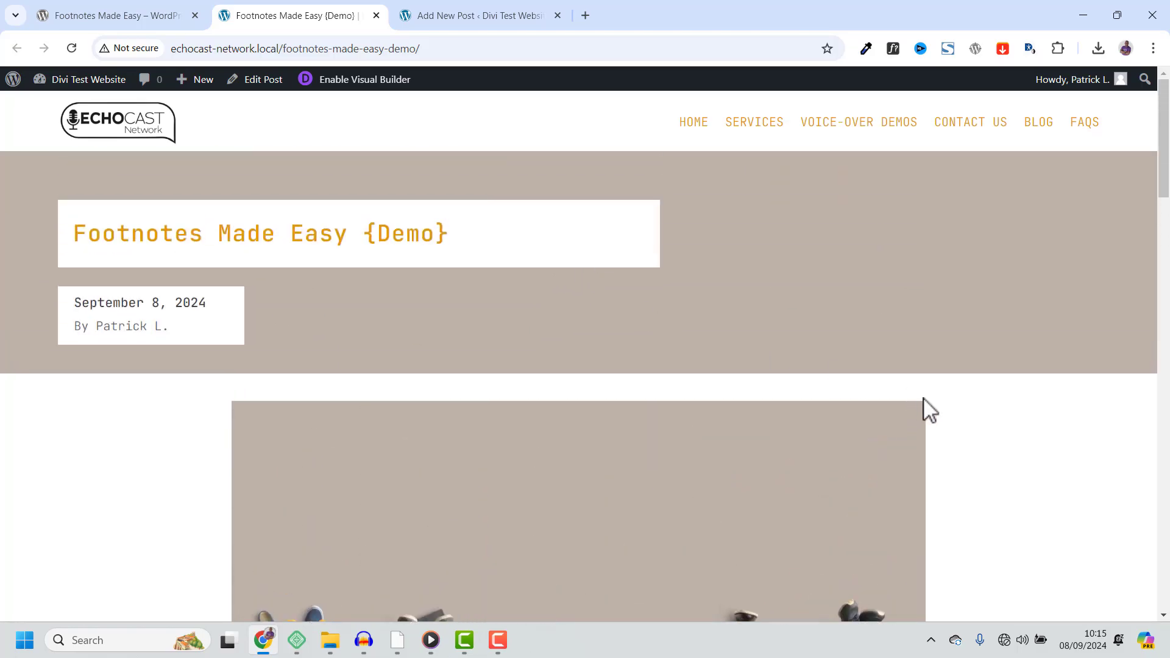
scroll(928, 410, down, 5)
scroll(786, 402, down, 4)
scroll(480, 343, down, 3)
scroll(480, 344, down, 2)
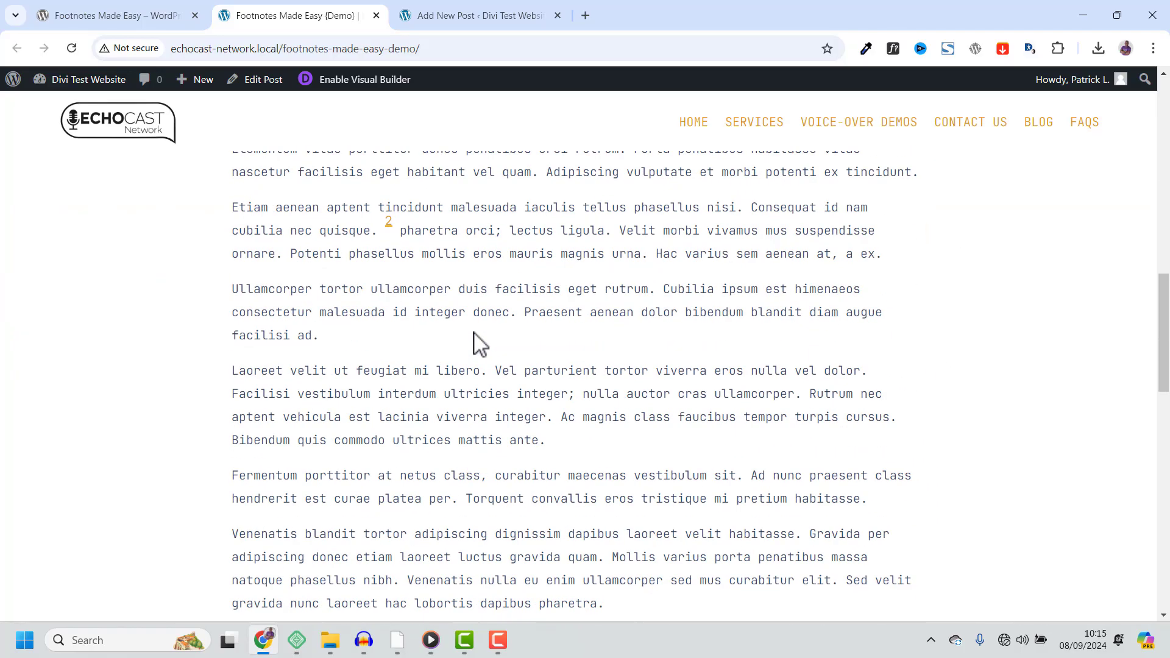
scroll(480, 344, down, 3)
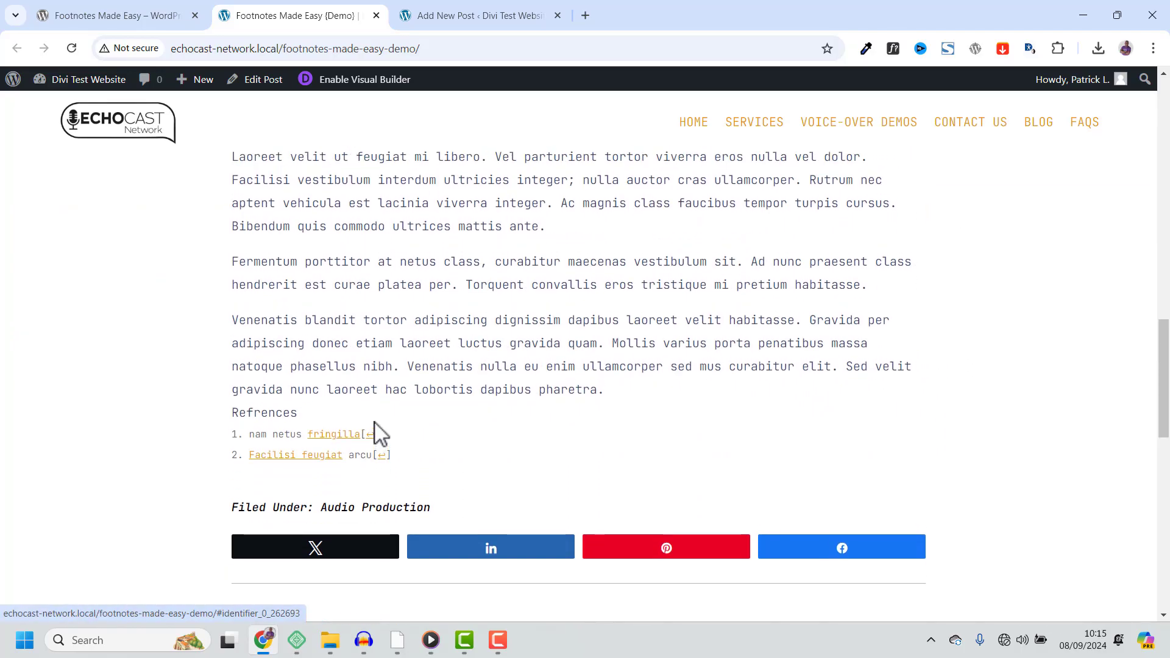
click(369, 434)
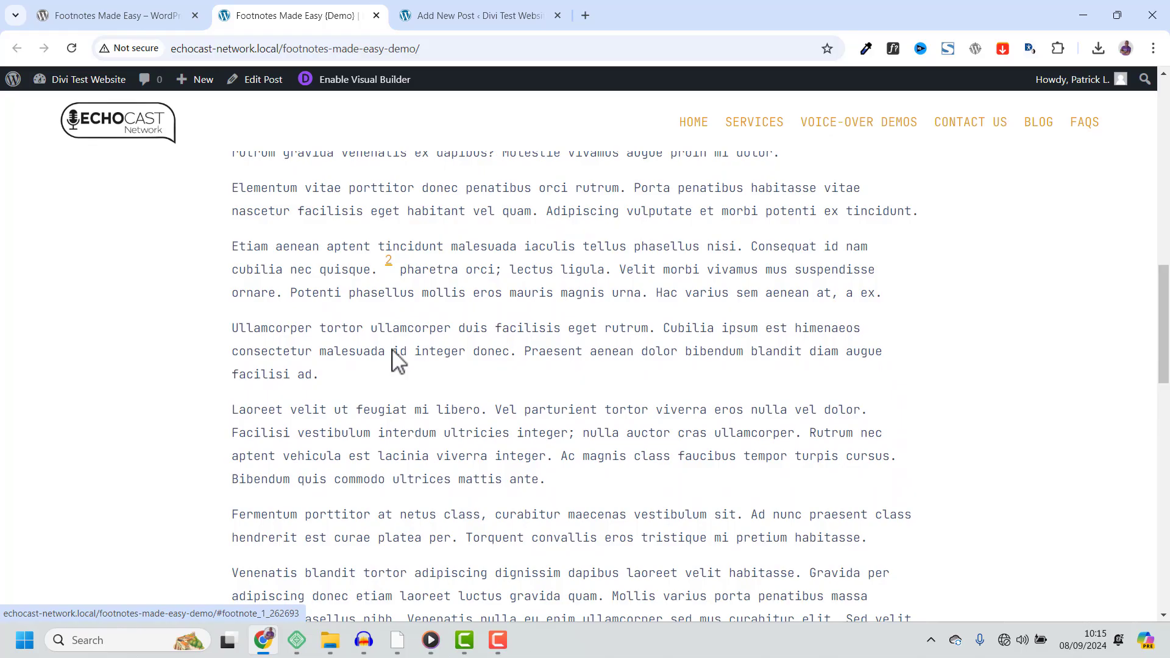
scroll(398, 359, down, 10)
scroll(380, 275, down, 1)
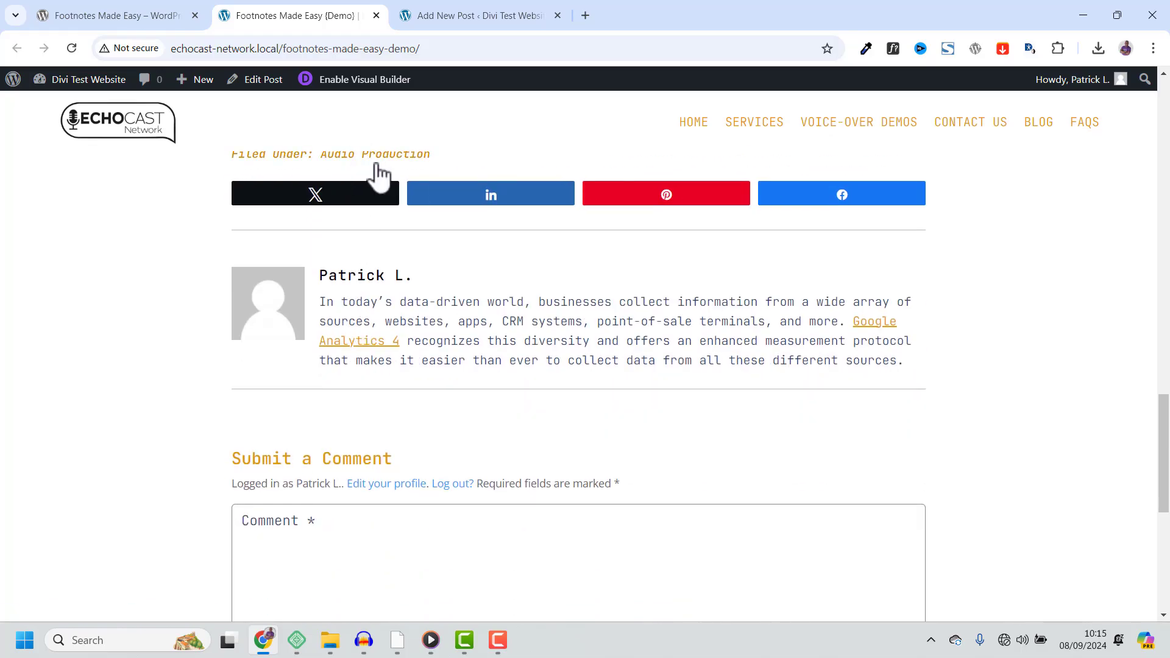
scroll(380, 174, up, 1)
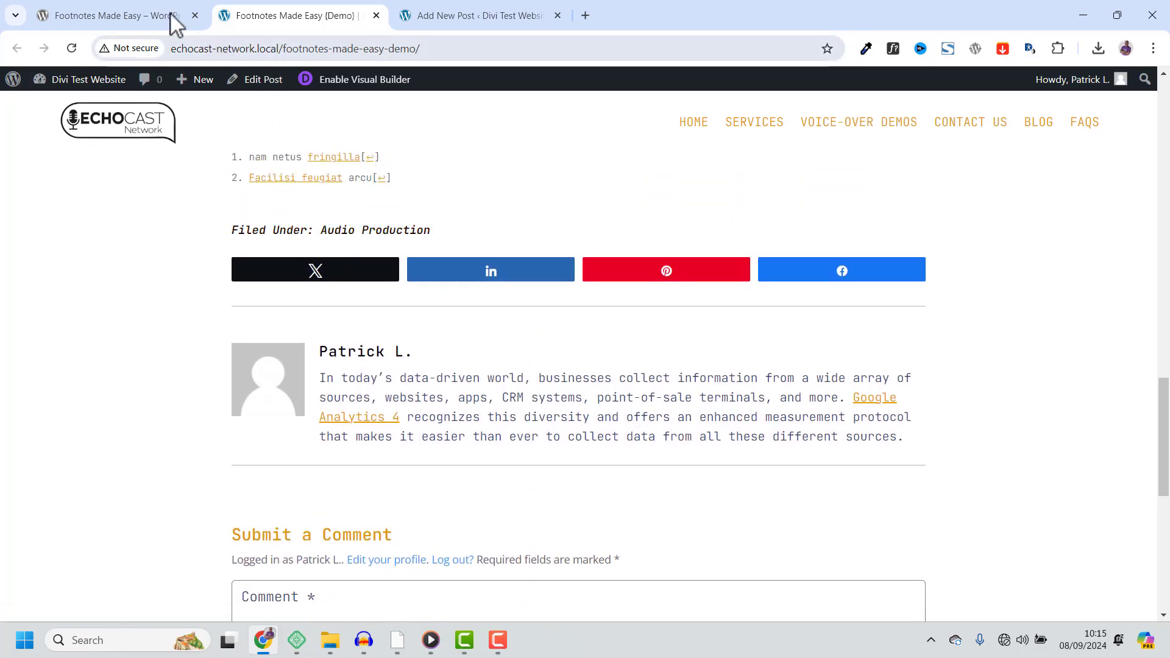
Step: Revisit the plugin page, then check the installed plugins list for Footnotes Made Easy
click(116, 16)
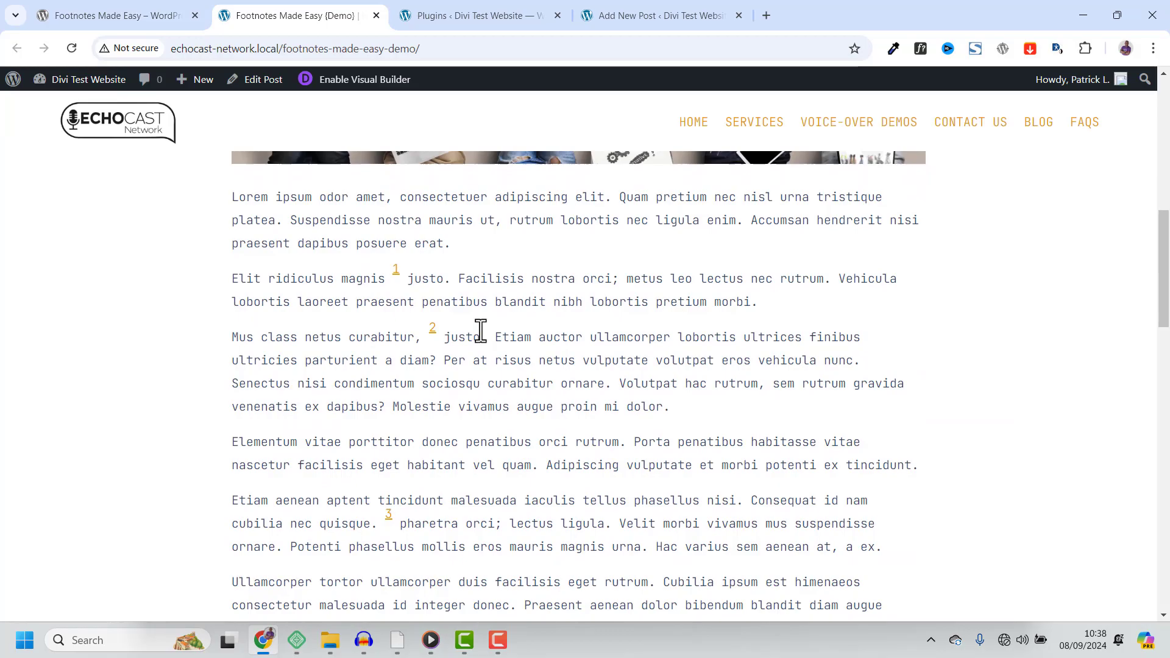
scroll(482, 337, up, 1)
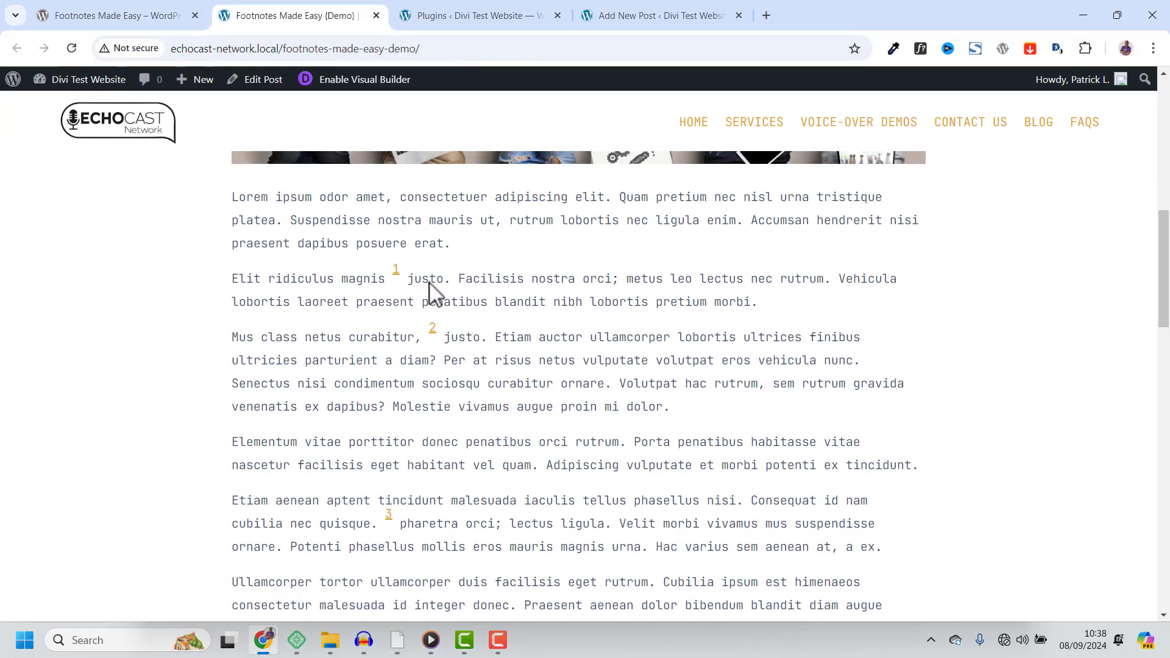
click(457, 15)
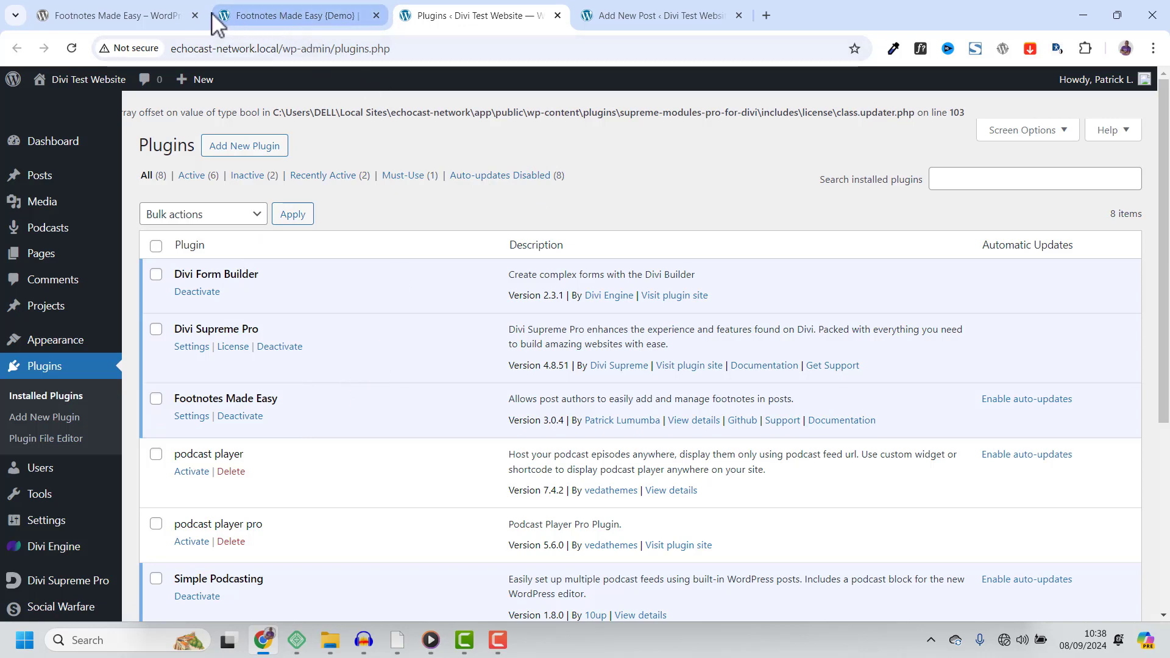
Step: Select ((Facilisi feugiat arcu)) in the editor and view it as superscript 3 on the live post
click(620, 15)
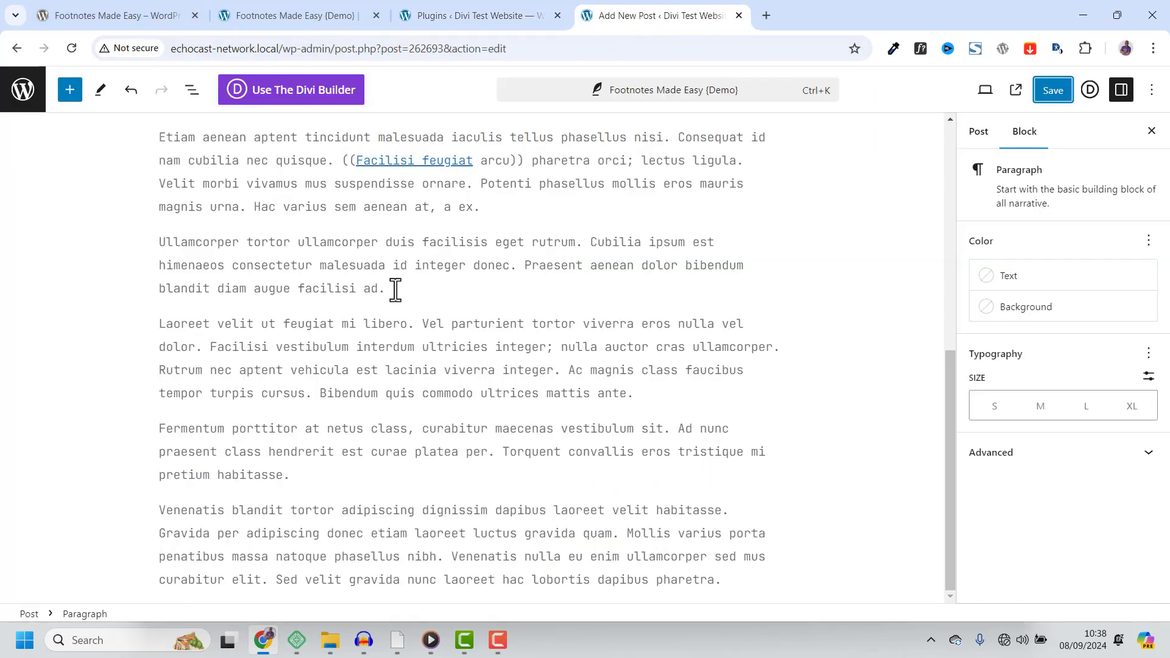
scroll(401, 264, up, 1)
drag(342, 236, 518, 236)
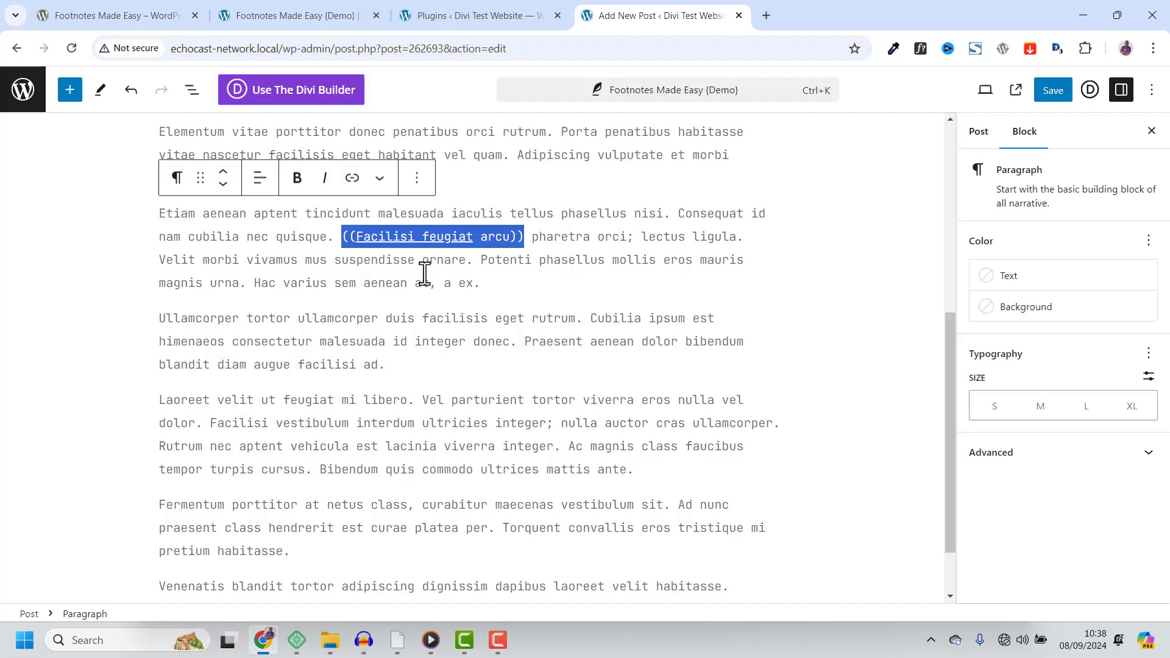
click(274, 14)
scroll(419, 319, down, 3)
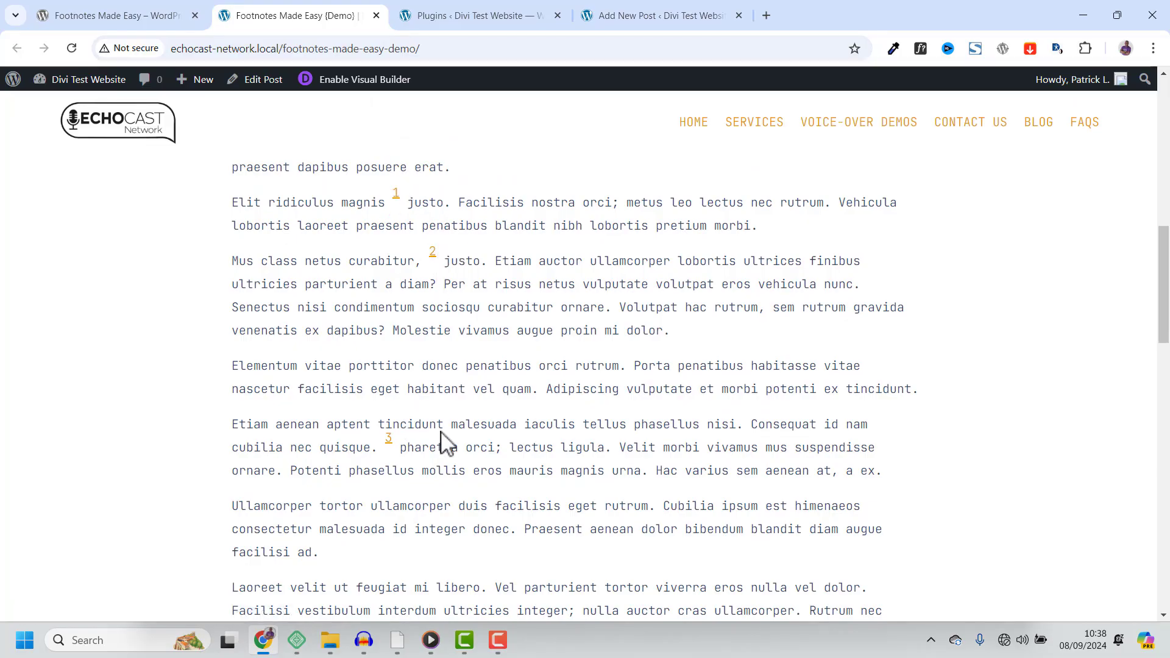
scroll(443, 430, down, 4)
scroll(485, 402, down, 4)
Step: Review the References list with 'Facilisi feugiat arcu' as note 3, then place the cursor for a new footnote
mouse_move(231, 226)
mouse_down()
mouse_move(302, 325)
mouse_move(414, 325)
mouse_up()
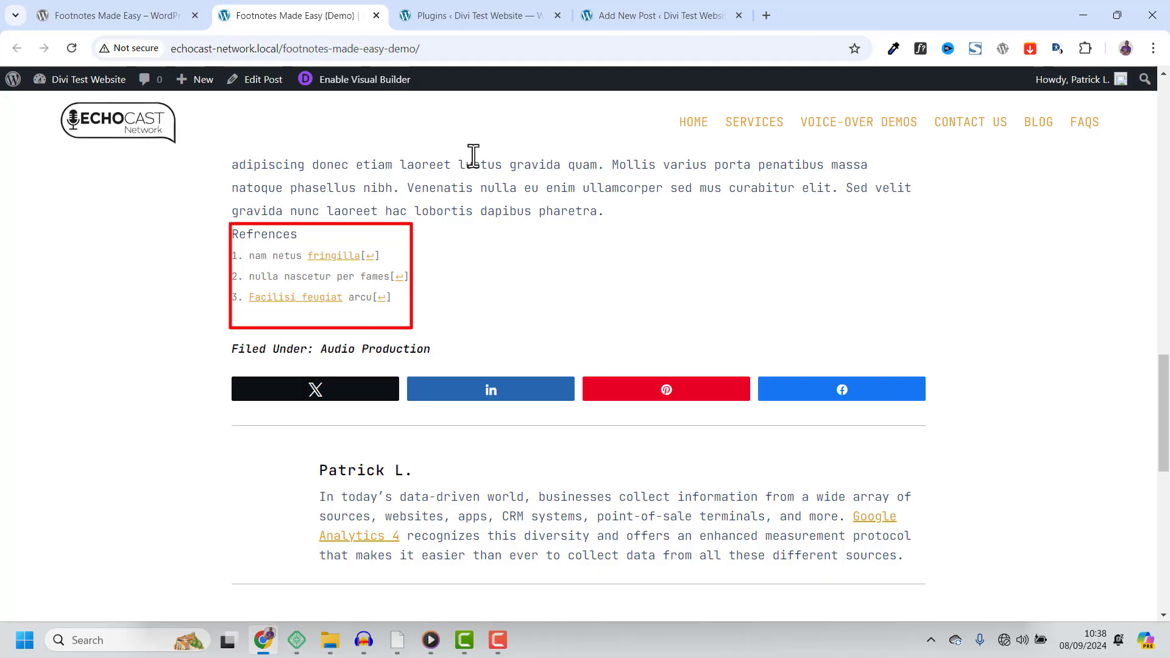
click(659, 15)
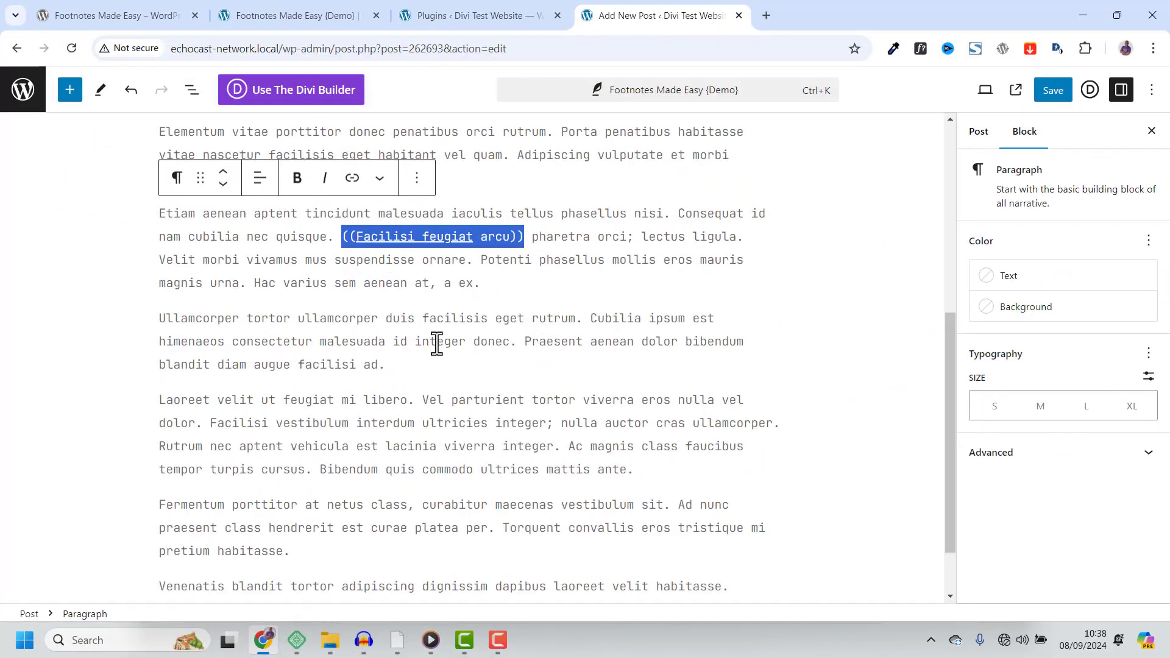
click(437, 344)
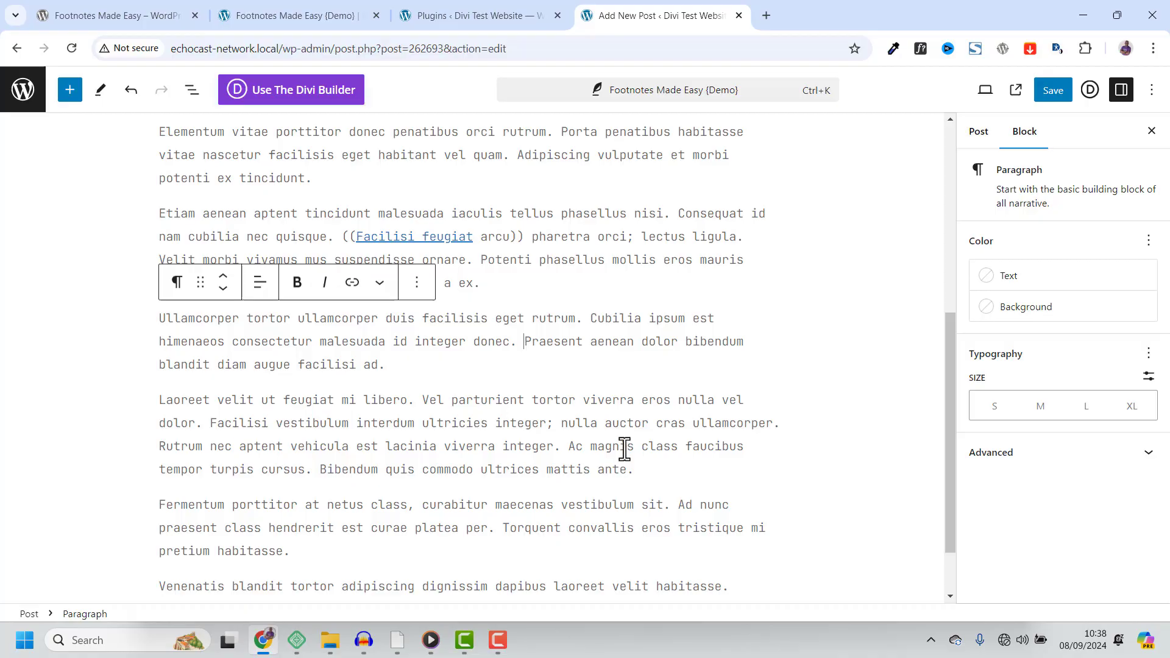
text(()
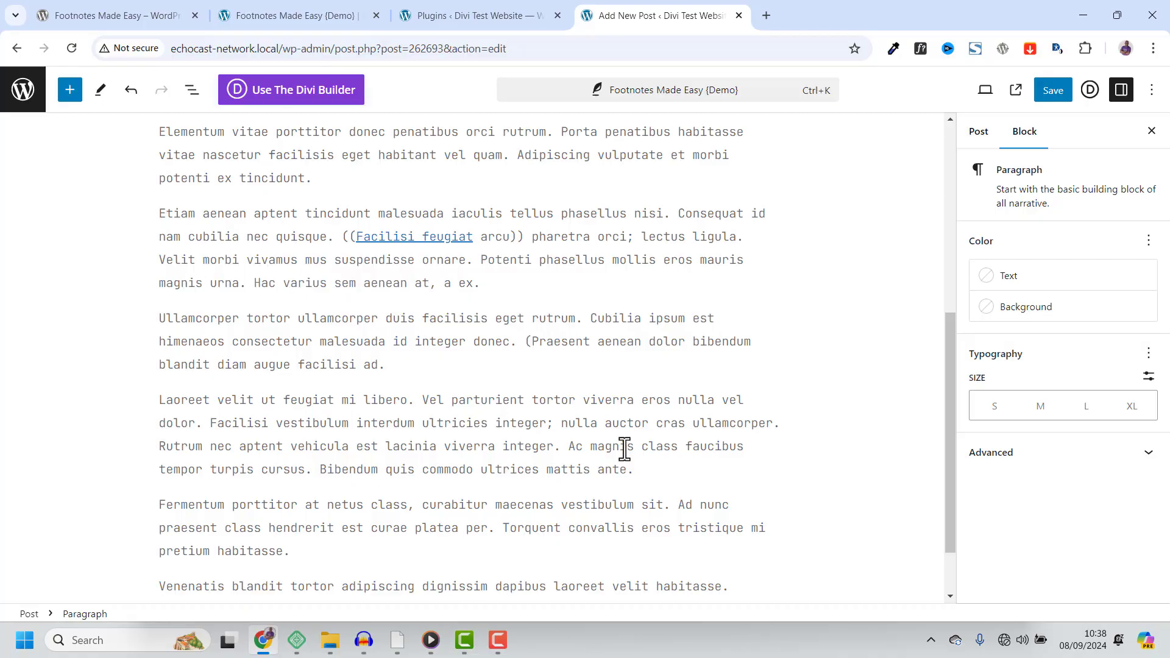
text(()
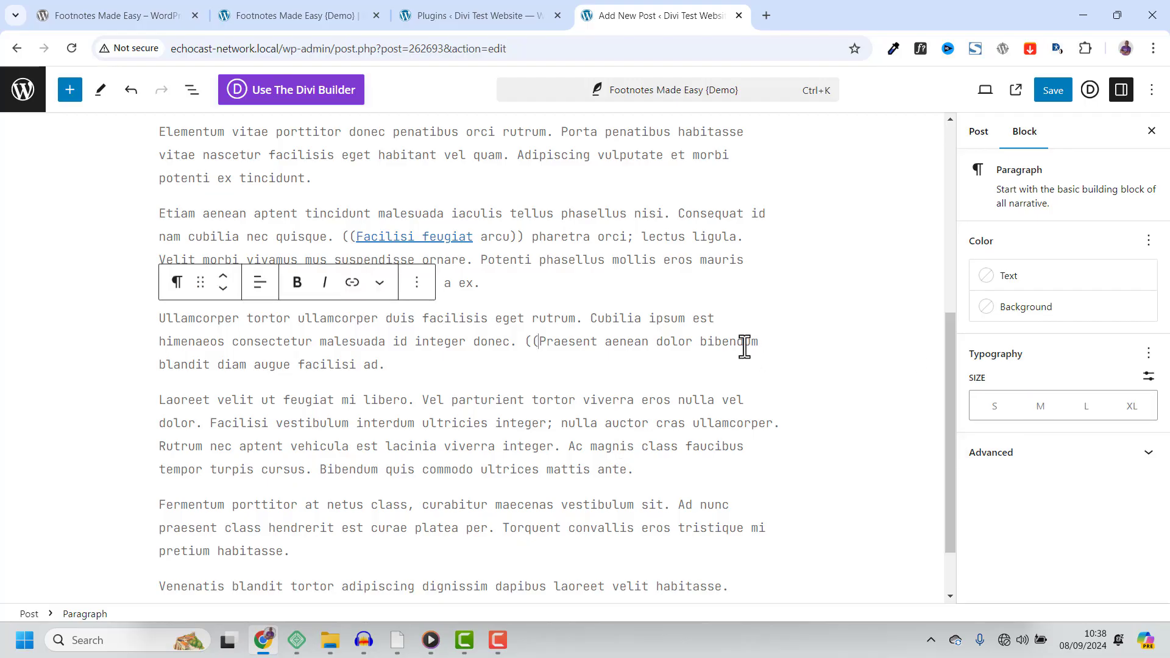
text())
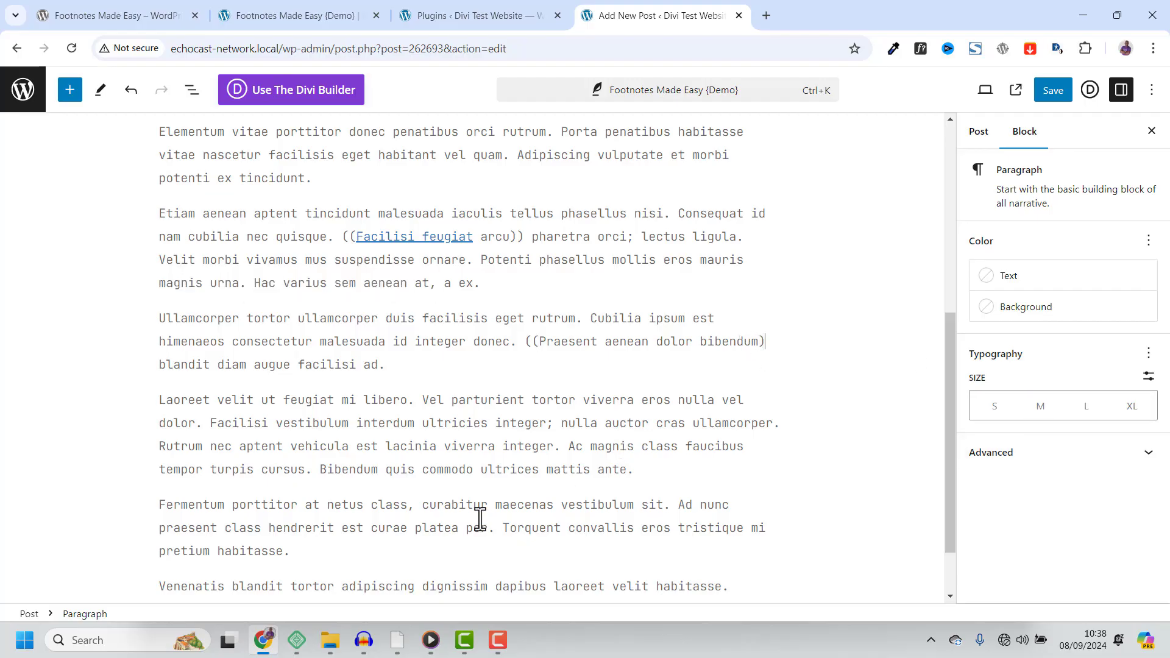
Step: Save the post with ((Praesent aenean dolor bibendum)) and return to the live demo page
click(1053, 90)
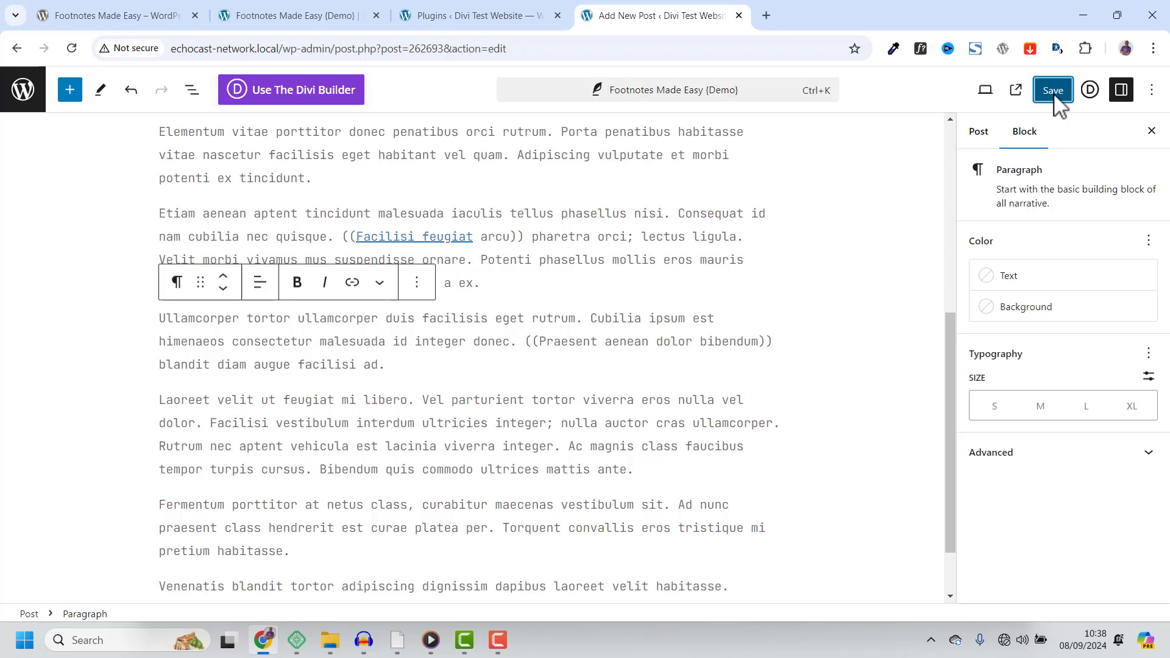
click(294, 15)
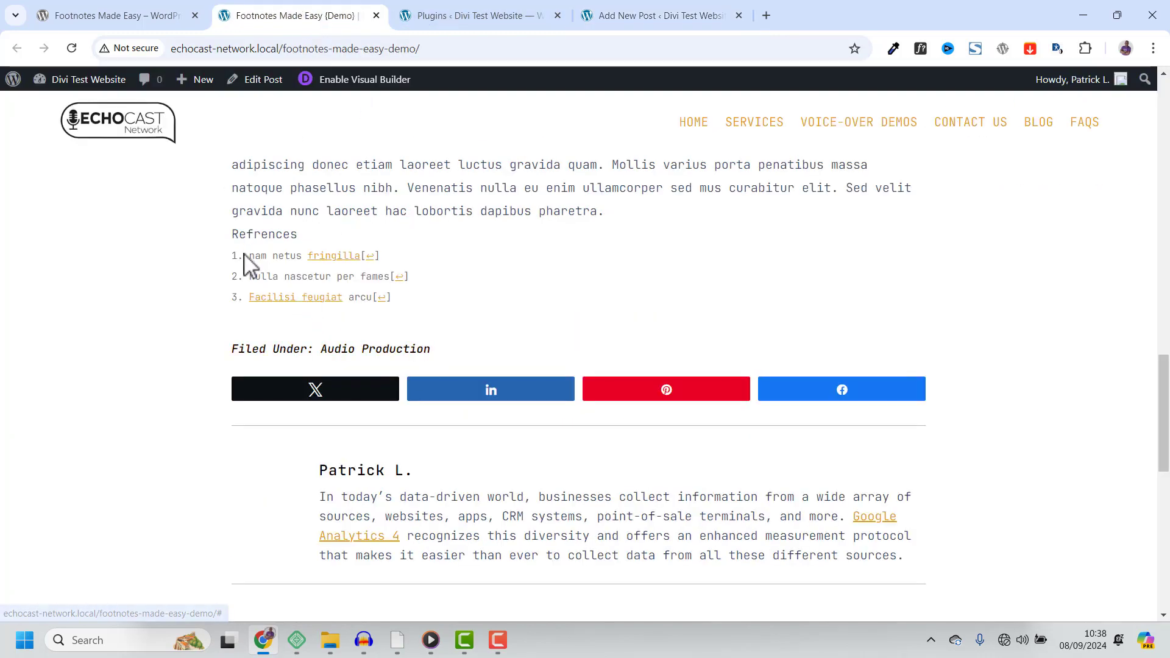
scroll(582, 234, up, 5)
scroll(454, 297, up, 5)
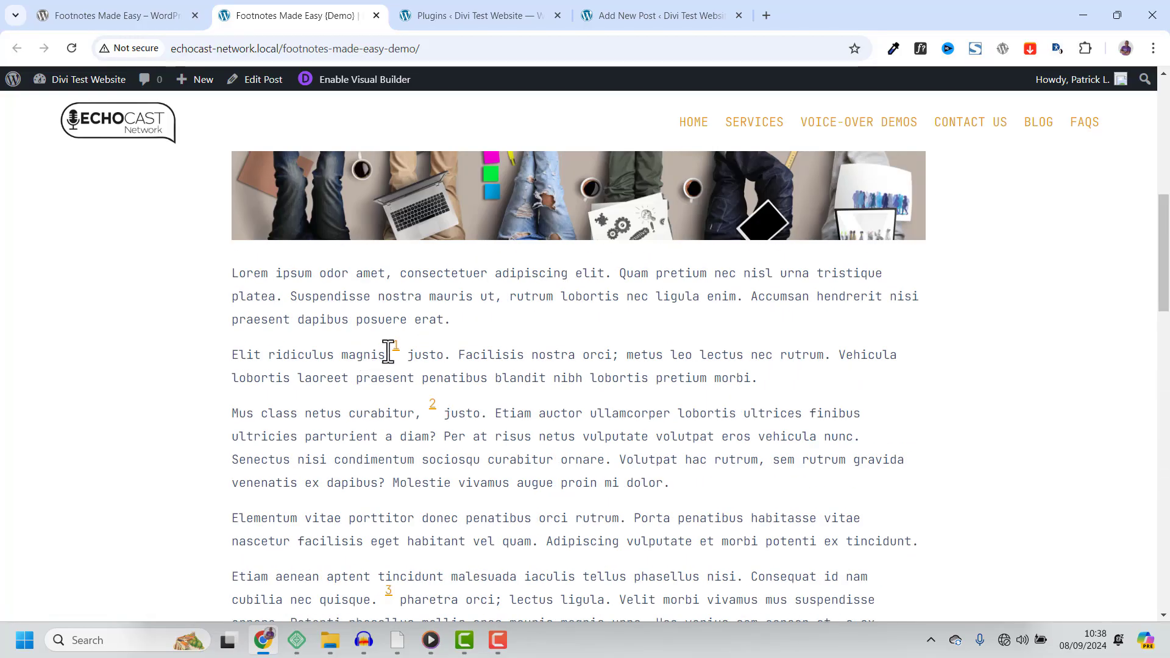
scroll(439, 384, down, 8)
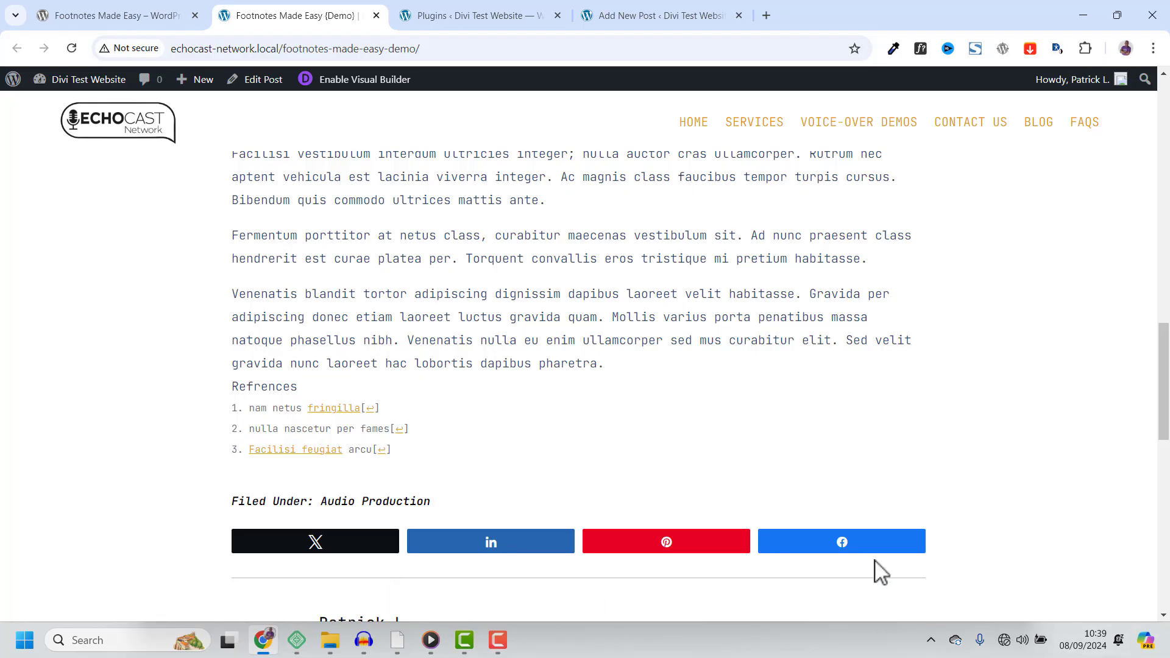
scroll(366, 338, up, 4)
scroll(365, 339, up, 4)
scroll(367, 338, up, 4)
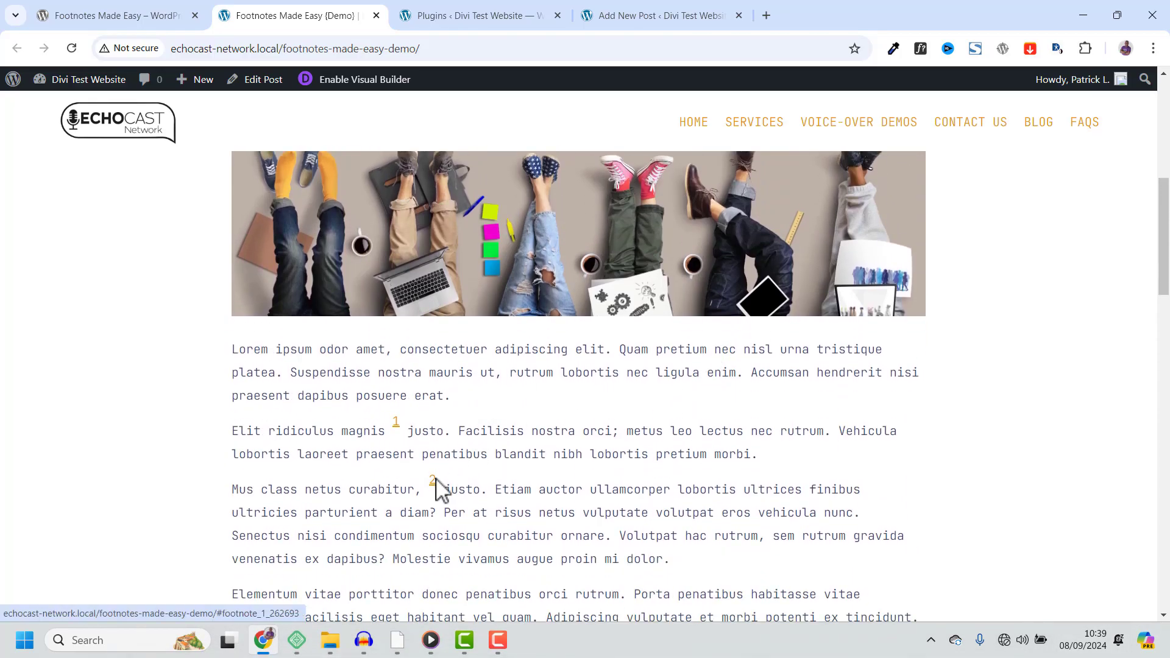
scroll(512, 457, down, 3)
scroll(521, 448, down, 2)
scroll(526, 443, down, 3)
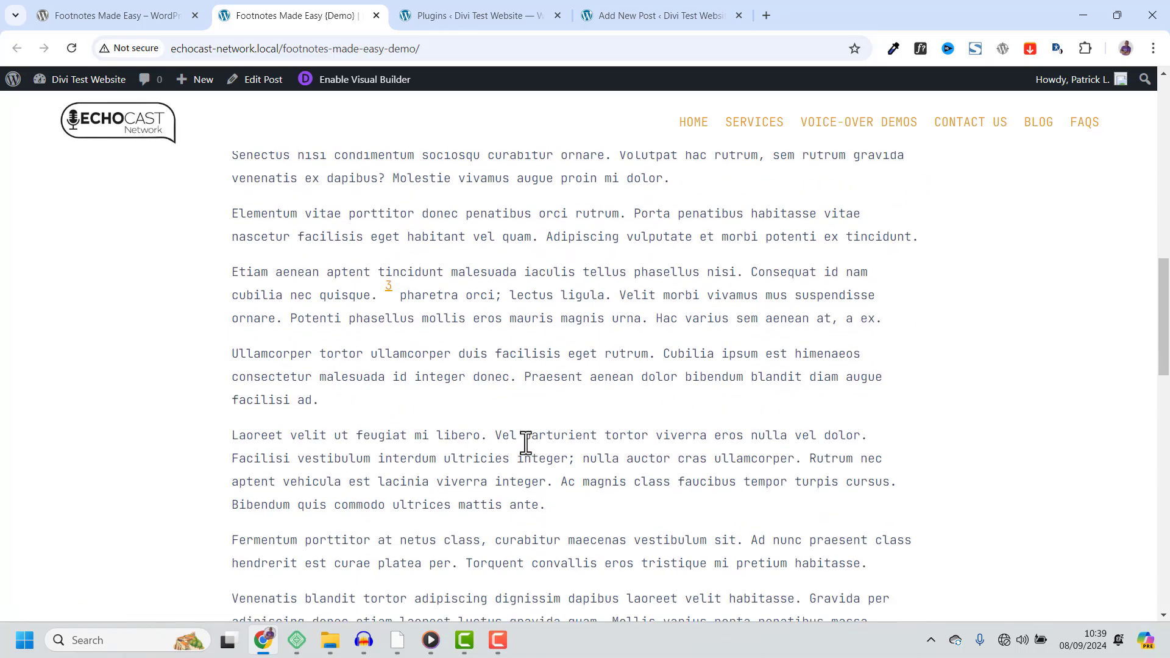
scroll(526, 442, down, 3)
scroll(525, 443, down, 3)
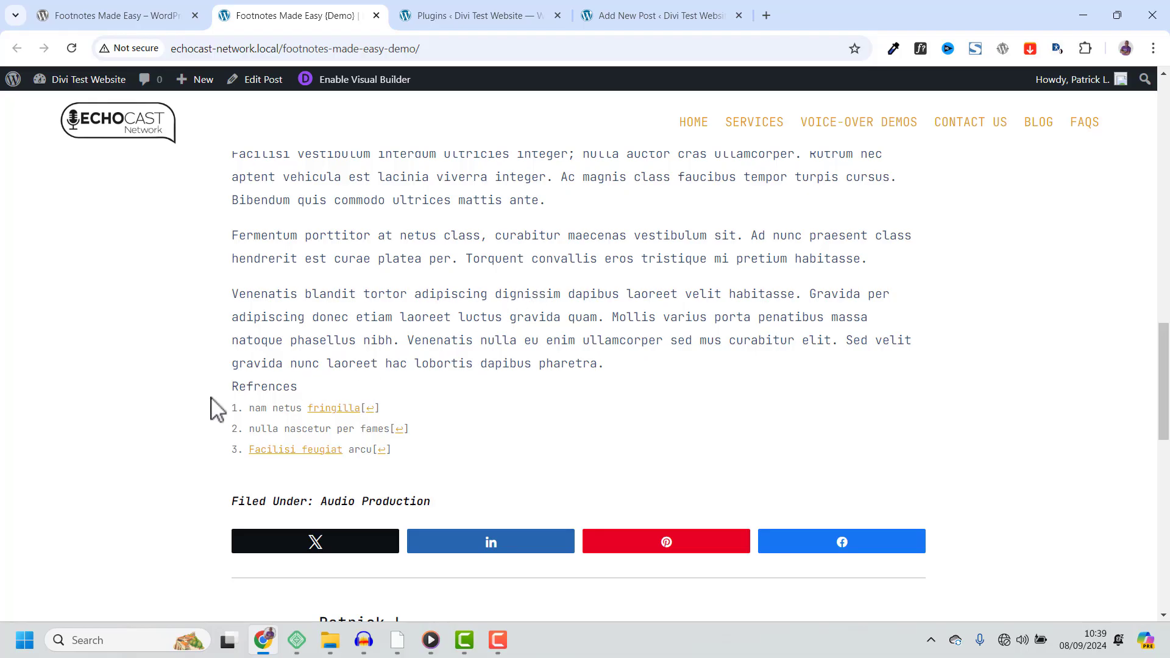
scroll(394, 335, up, 5)
scroll(393, 335, up, 5)
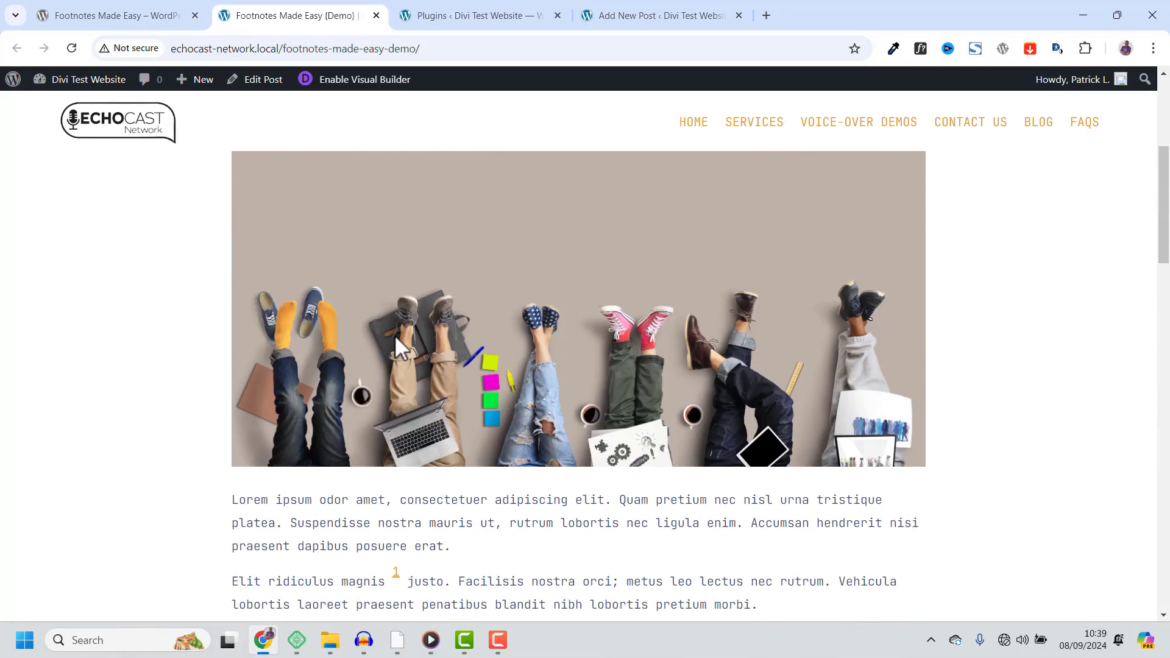
scroll(394, 335, up, 3)
scroll(395, 336, down, 5)
scroll(395, 336, down, 3)
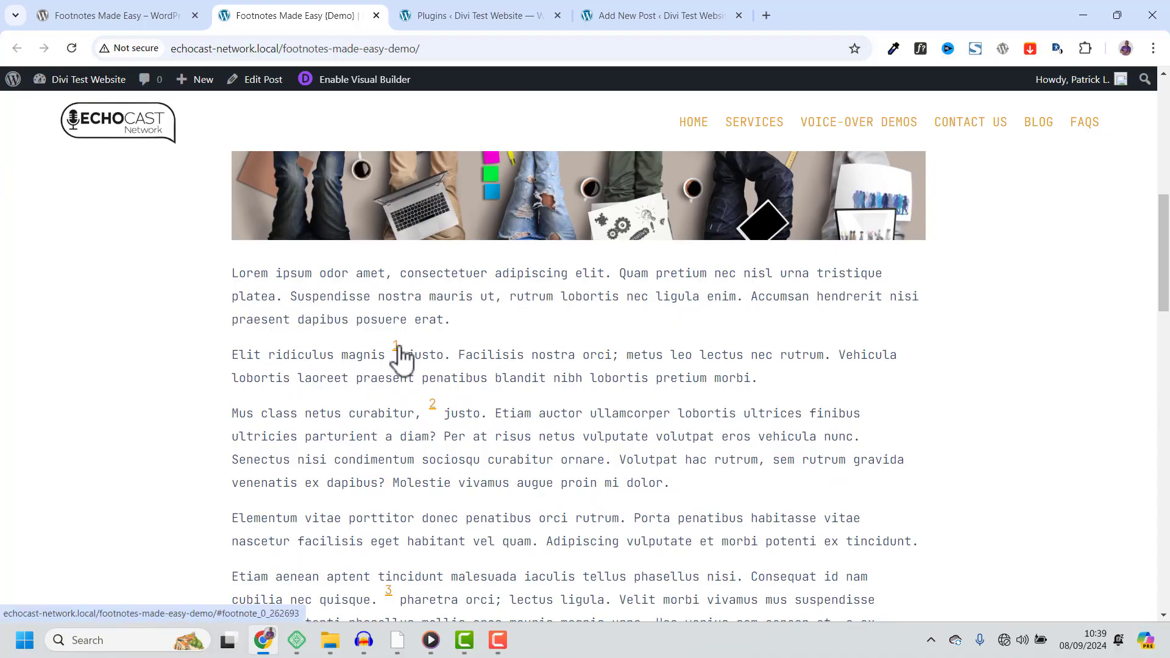
scroll(400, 359, down, 4)
scroll(399, 358, down, 8)
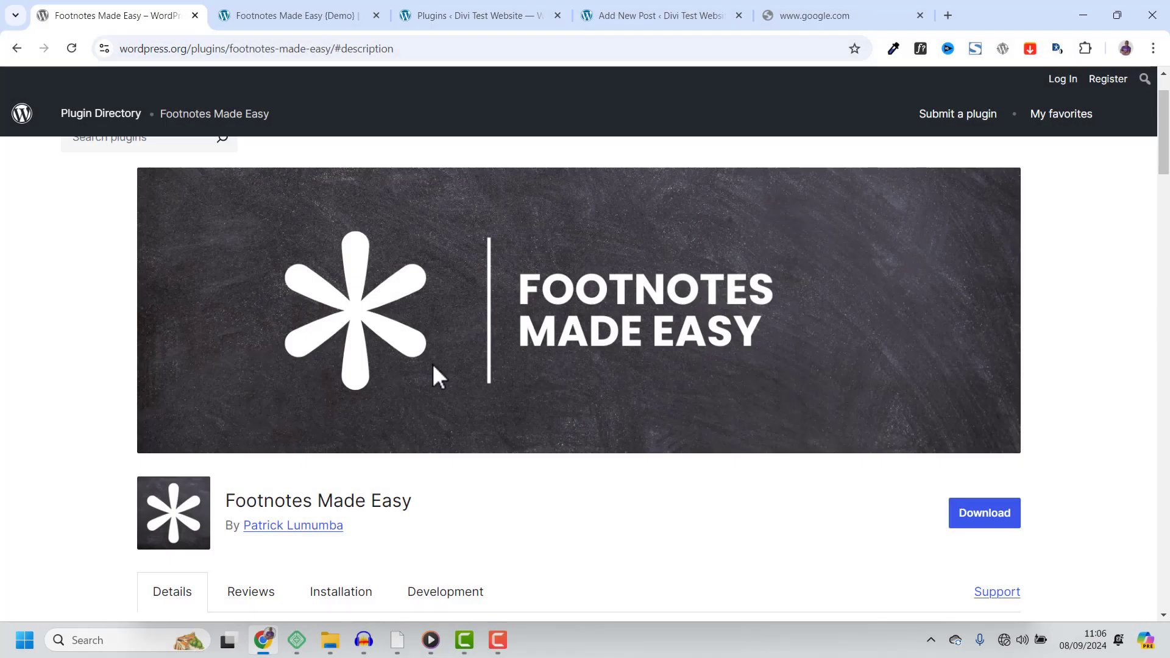
scroll(432, 363, down, 2)
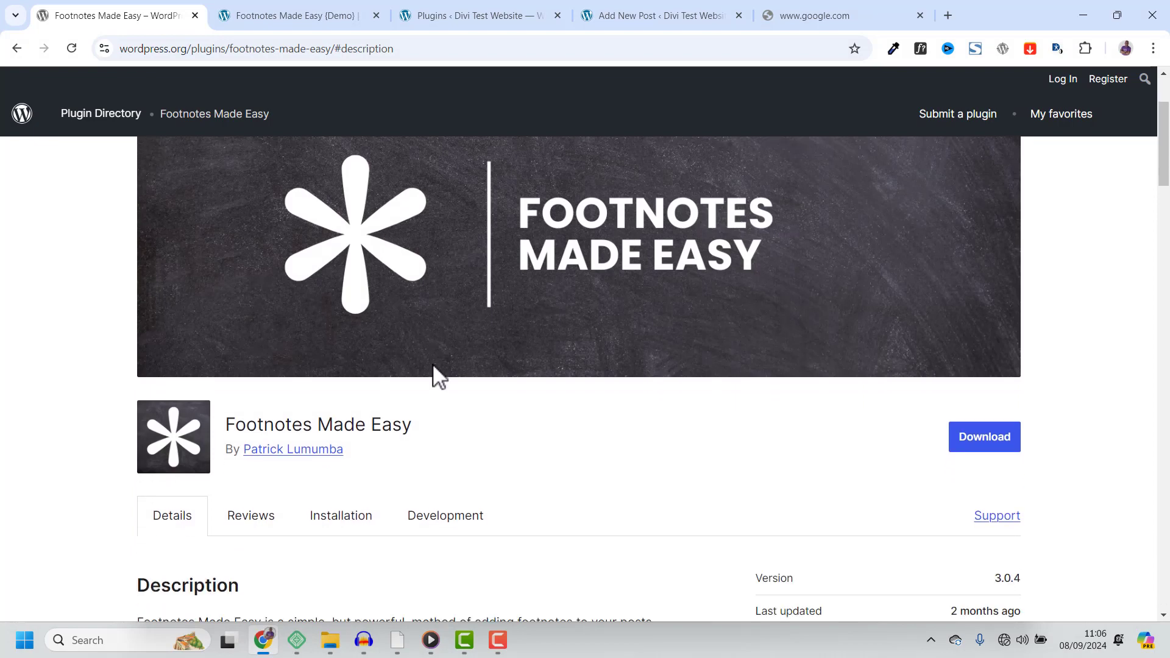
scroll(433, 363, up, 2)
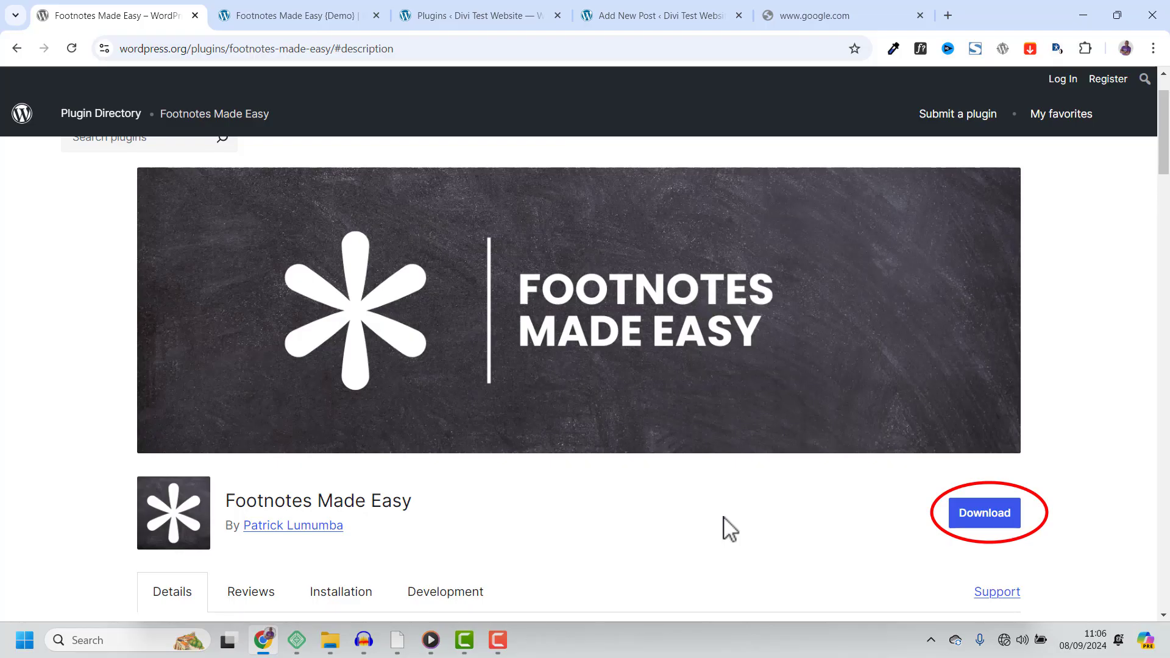
scroll(729, 529, down, 2)
scroll(729, 528, down, 5)
scroll(729, 529, down, 3)
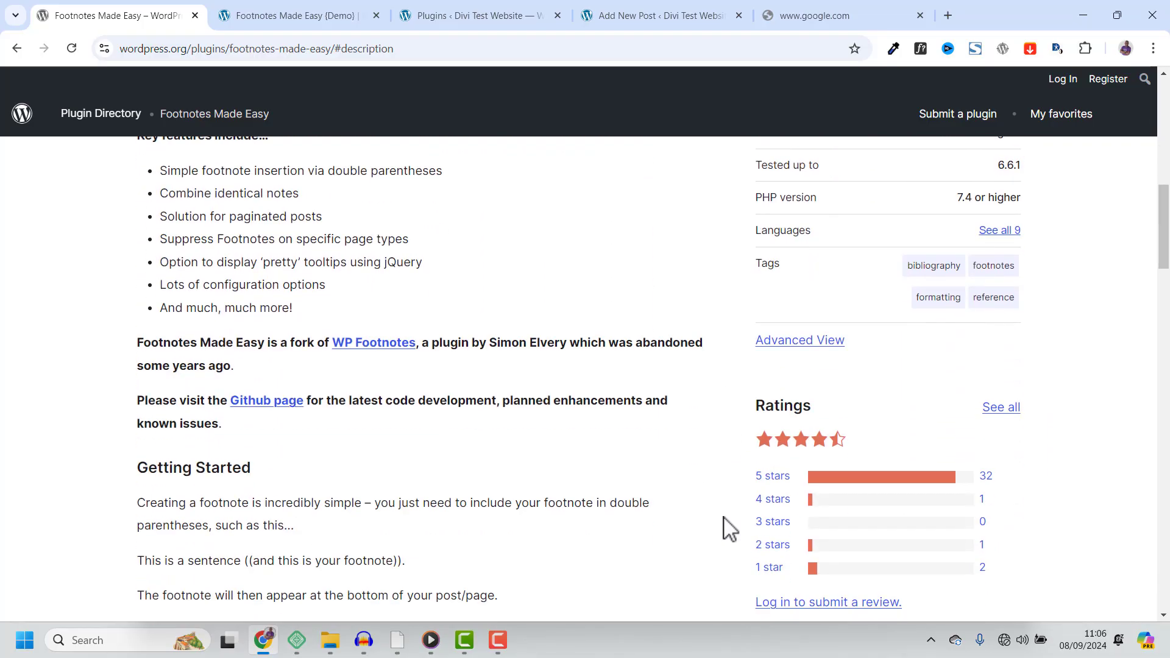
scroll(730, 528, down, 4)
scroll(729, 528, down, 4)
scroll(730, 528, down, 4)
scroll(729, 528, down, 3)
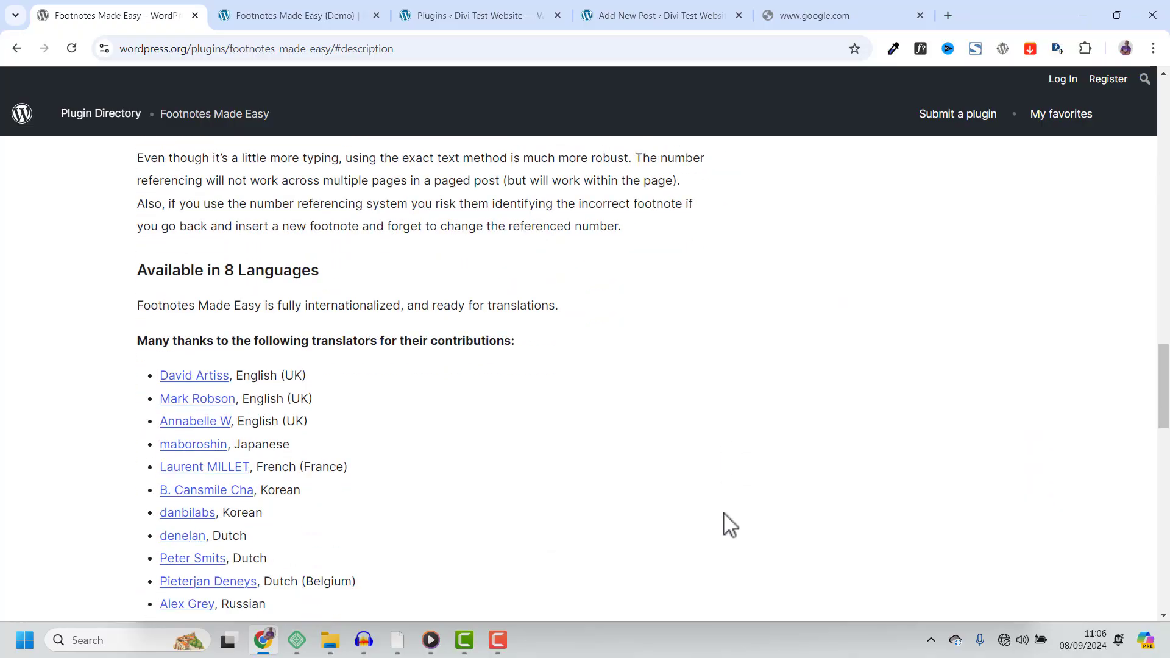